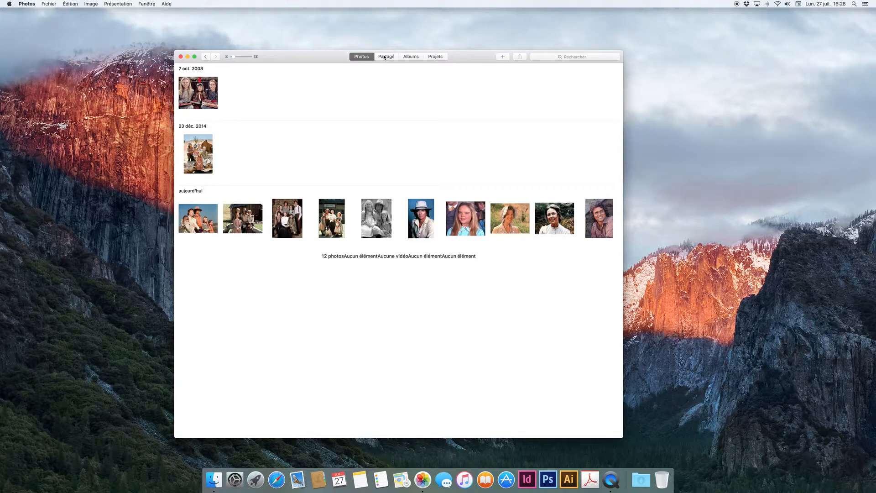
- Open the Visages album and start organising the library by faces
{"action": "left_click", "coordinate": [406, 58]}
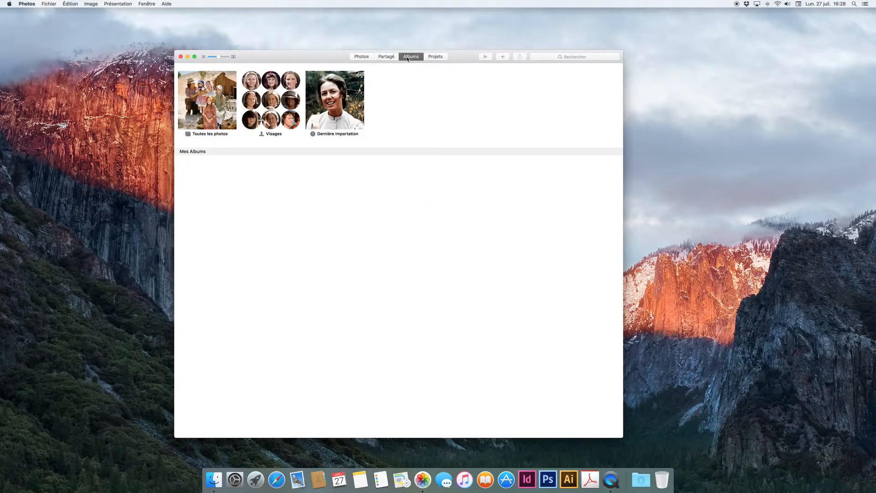
{"action": "left_click", "coordinate": [272, 121]}
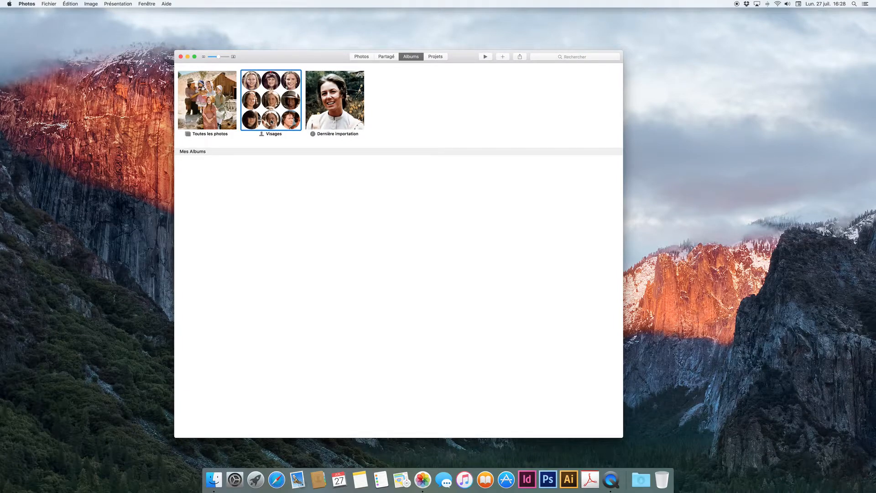
{"action": "double_click", "coordinate": [270, 120]}
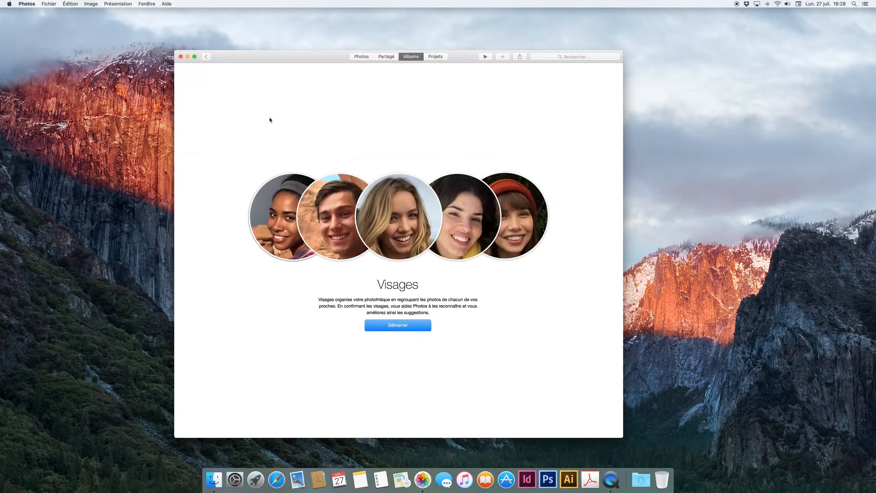
{"action": "left_click", "coordinate": [398, 325]}
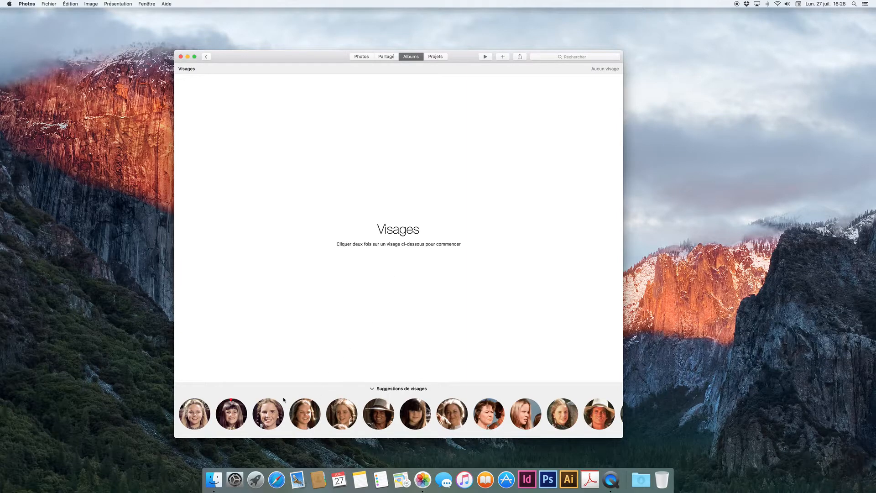
- Identify the suggested face of the man in the light-coloured hat as "Charles Ingalls" and finish adding him
{"action": "scroll", "coordinate": [594, 422], "scroll_direction": "right", "scroll_amount": 1}
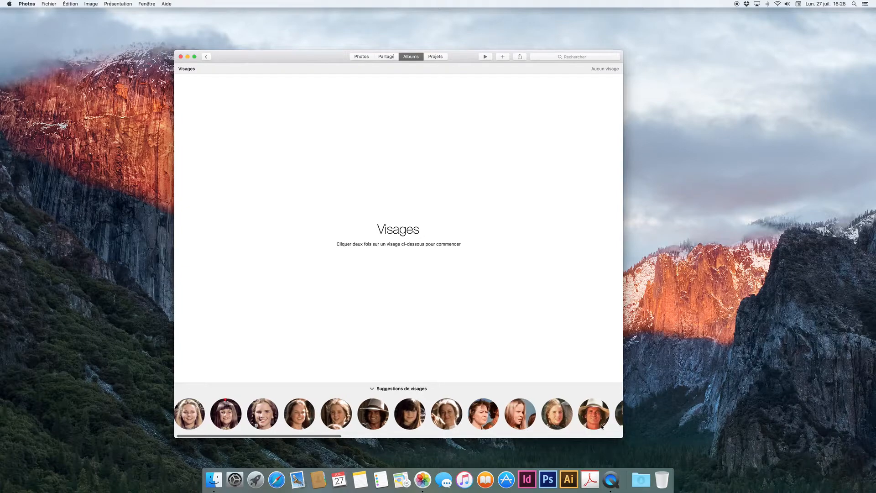
{"action": "left_click", "coordinate": [597, 417]}
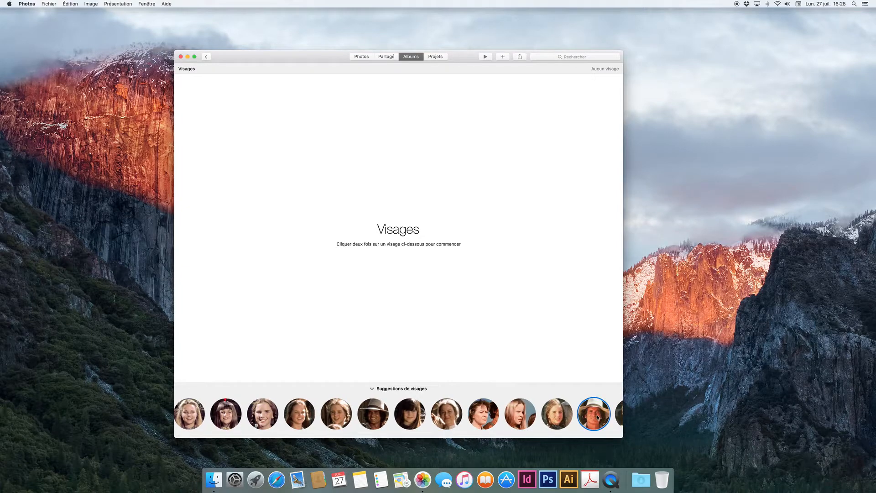
{"action": "double_click", "coordinate": [597, 417]}
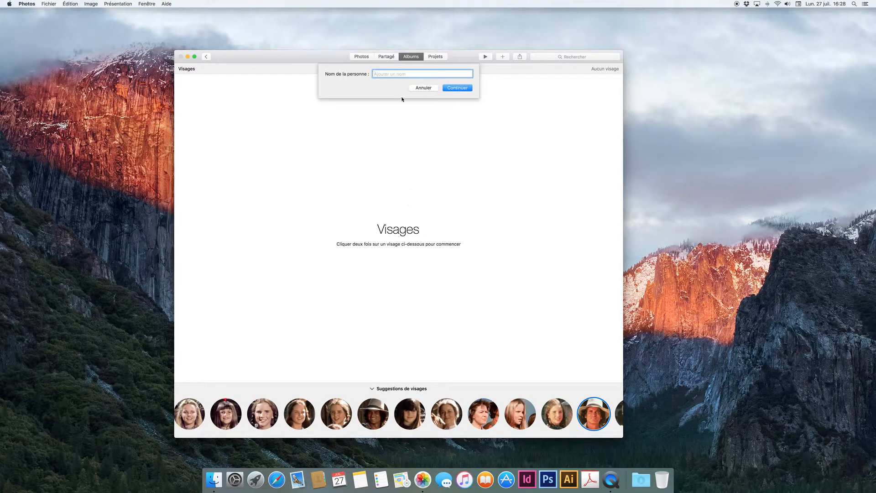
{"action": "type", "text": "Chark"}
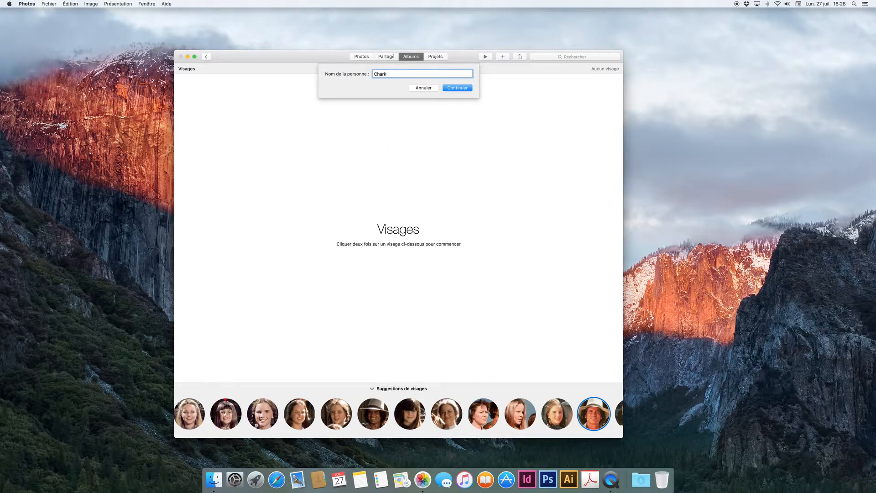
{"action": "key", "text": "BackSpace"}
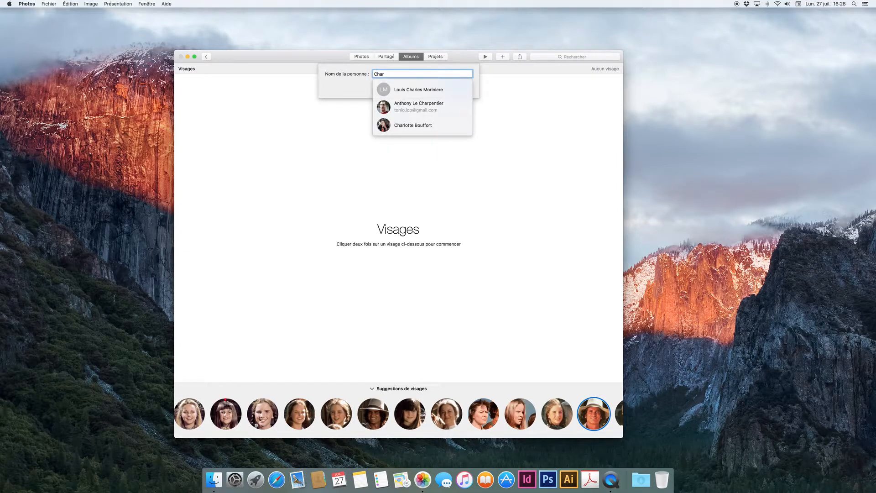
{"action": "type", "text": "les Ingalls"}
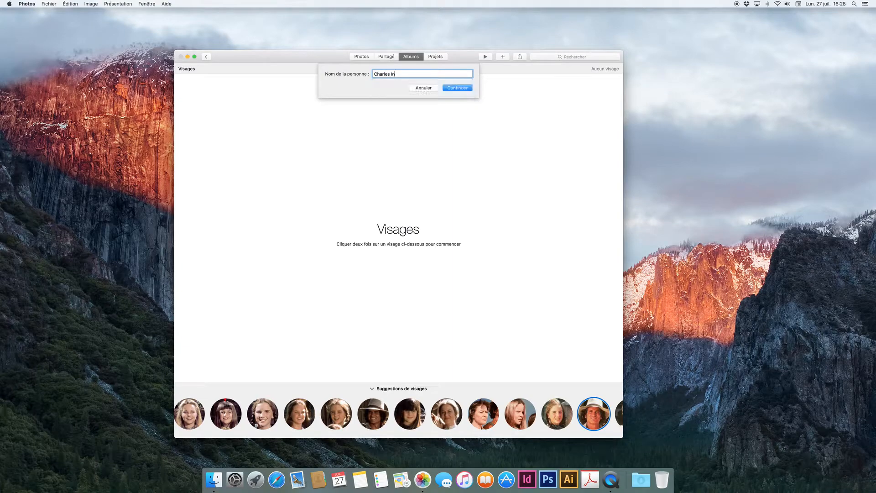
{"action": "left_click", "coordinate": [454, 89]}
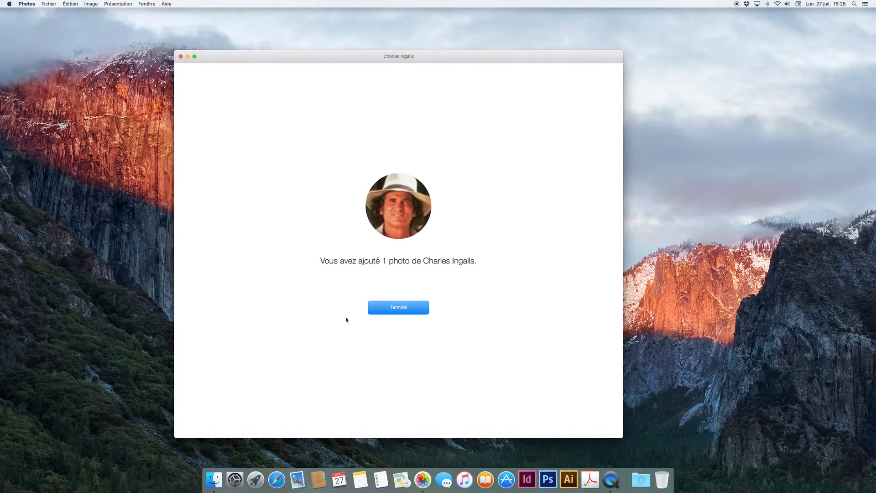
{"action": "left_click", "coordinate": [382, 309]}
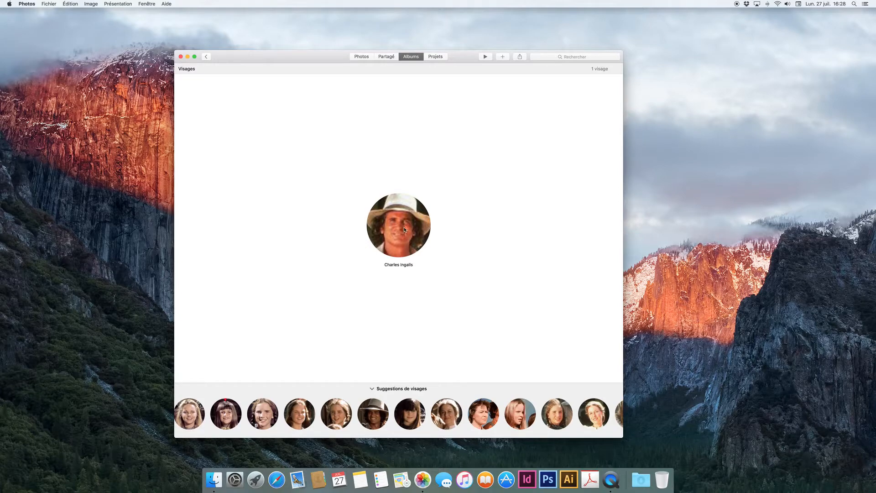
- Identify the suggested face of the smiling girl with braids as "Laura Ingals" and finish adding her
{"action": "left_click", "coordinate": [266, 411]}
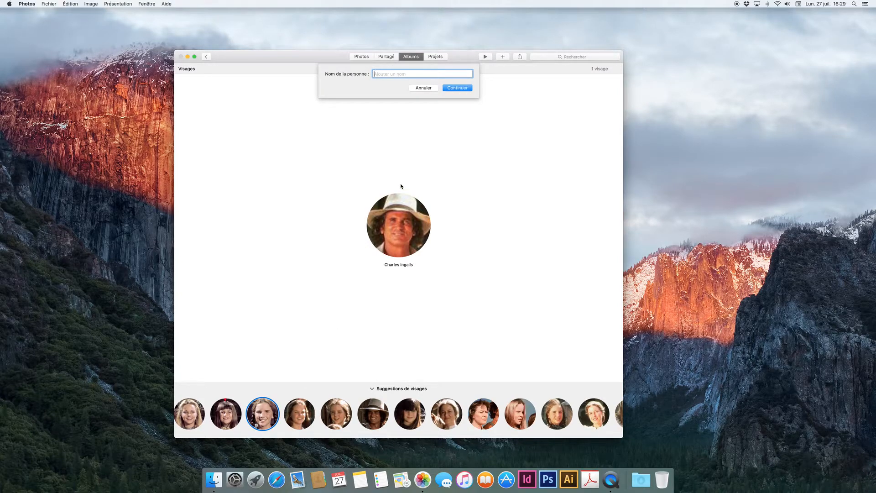
{"action": "type", "text": "Laura"}
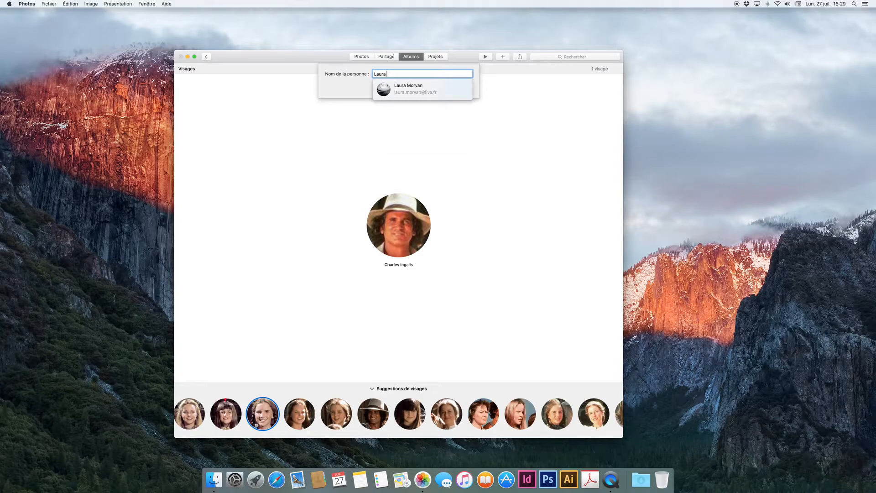
{"action": "type", "text": " Ingalls"}
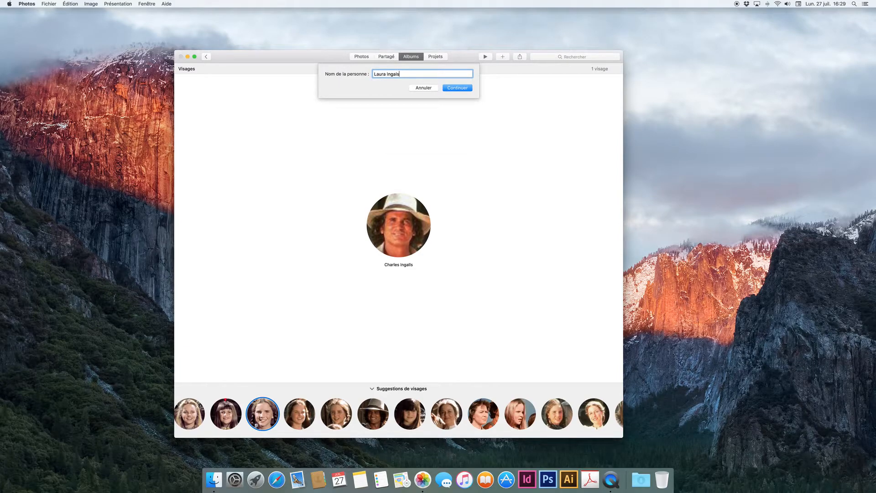
{"action": "key", "text": "Return"}
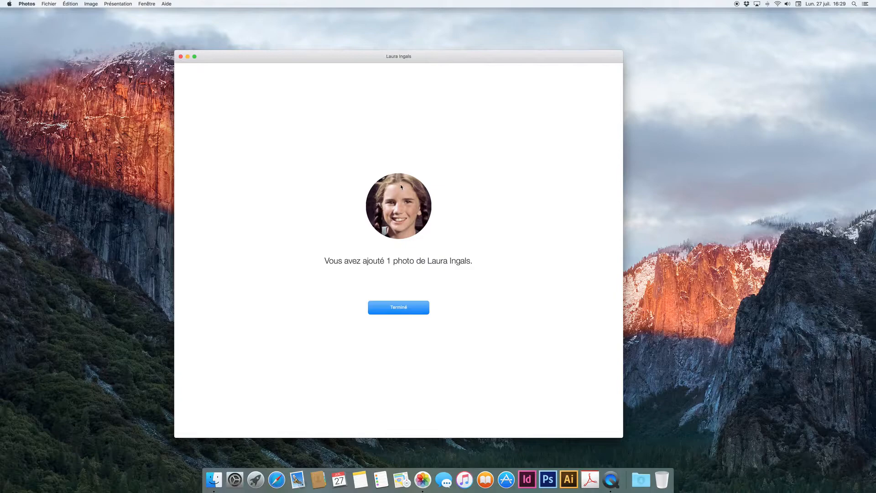
{"action": "left_click", "coordinate": [393, 312]}
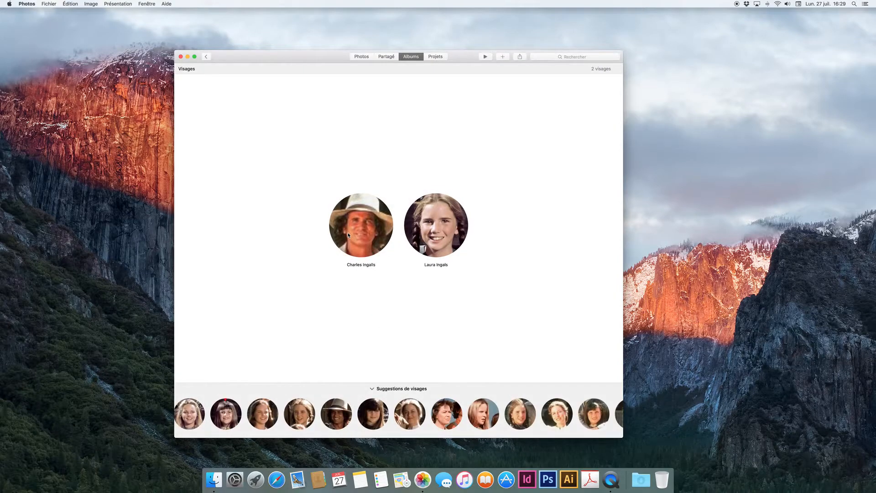
- Correct the name under the girl's face to "Laura Ingalls"
{"action": "left_click", "coordinate": [442, 267]}
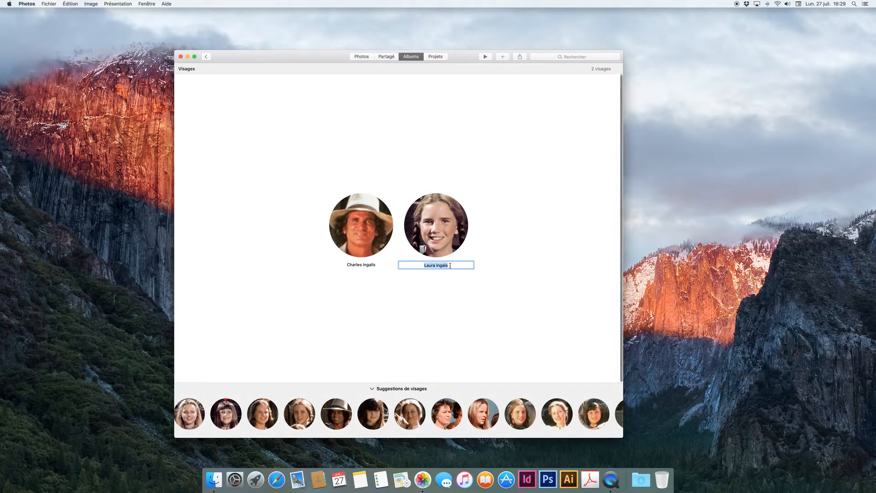
{"action": "key", "text": "Return"}
{"action": "left_click", "coordinate": [437, 266]}
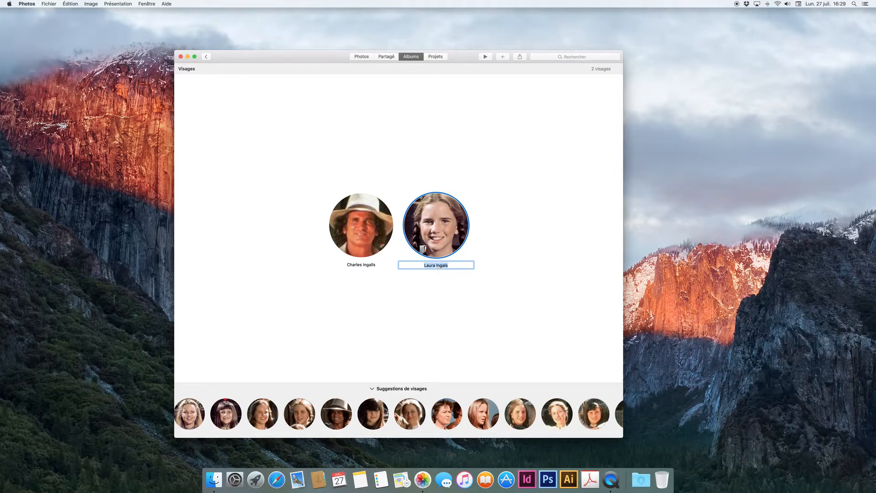
{"action": "key", "text": "Right"}
{"action": "key", "text": "BackSpace"}
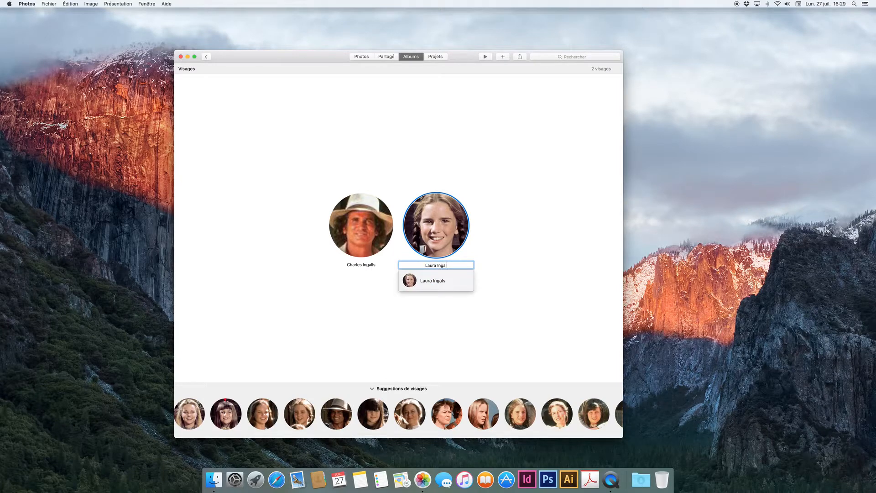
{"action": "type", "text": "ls"}
{"action": "key", "text": "Return"}
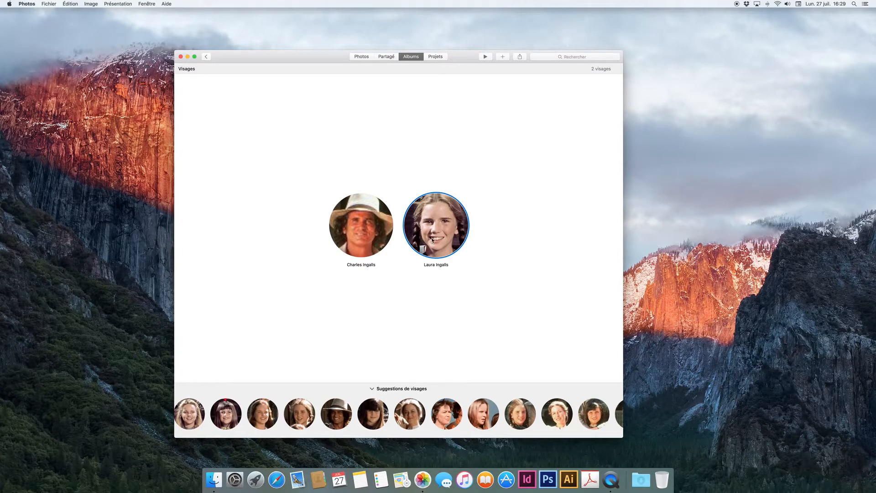
- View the photos grouped under Laura Ingalls, and those under Charles Ingalls, returning to the faces overview
{"action": "double_click", "coordinate": [432, 241]}
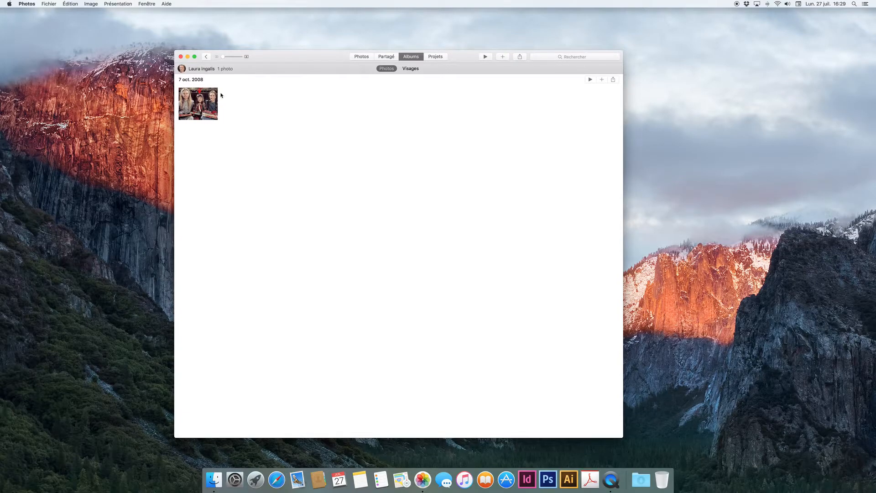
{"action": "left_click", "coordinate": [206, 56]}
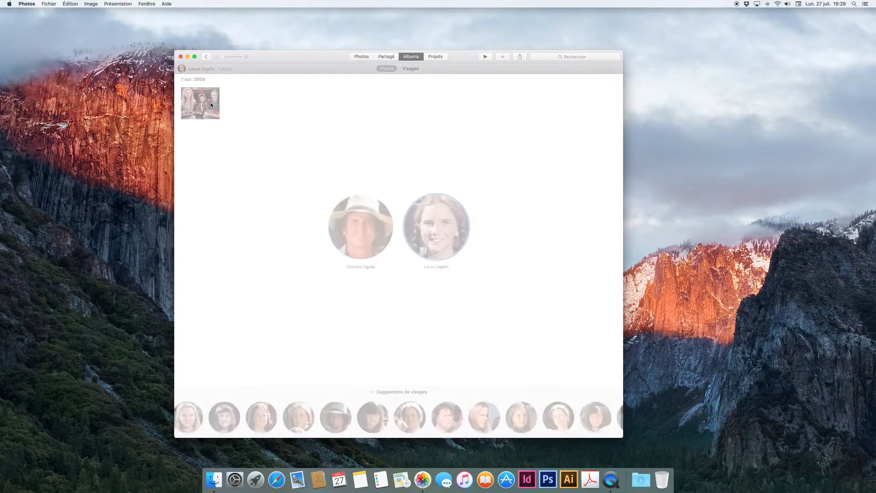
{"action": "double_click", "coordinate": [367, 242]}
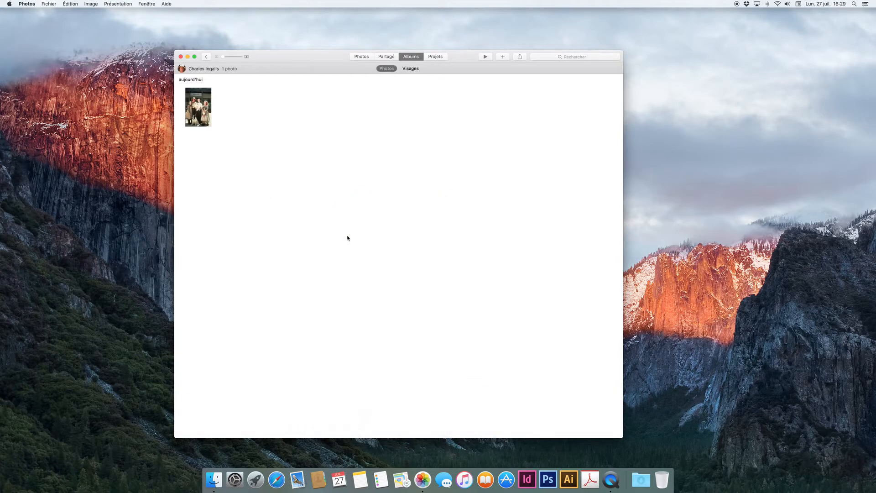
{"action": "mouse_move", "coordinate": [417, 80]}
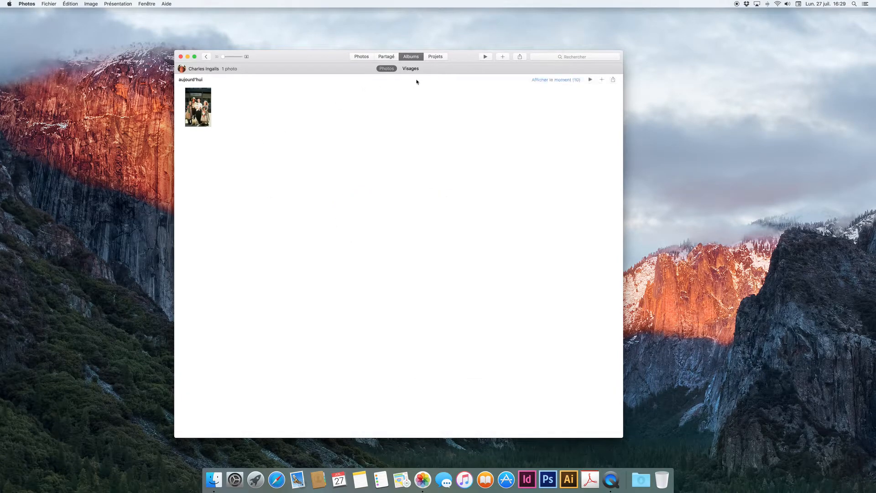
{"action": "left_click", "coordinate": [206, 57]}
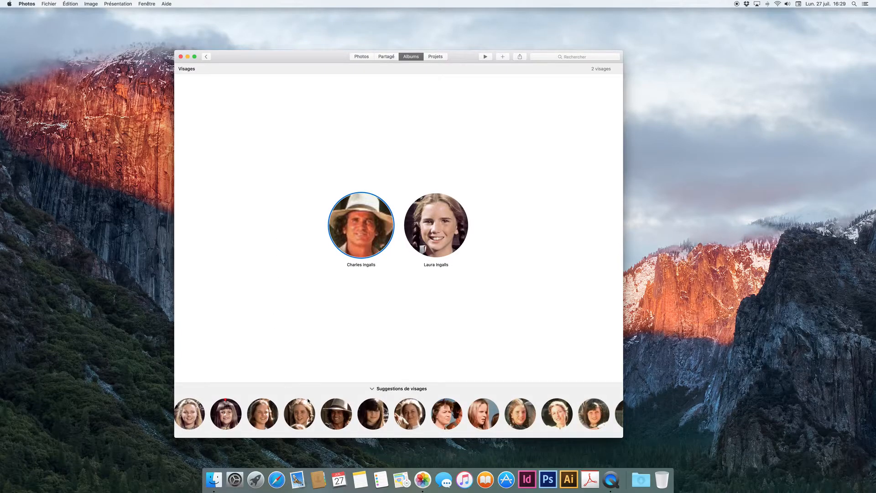
- Assign three more suggested faces to Charles Ingalls: the shaded face under a hat, the curly-haired man, and the white hat on blue
{"action": "left_click_drag", "start_coordinate": [334, 417], "coordinate": [352, 242]}
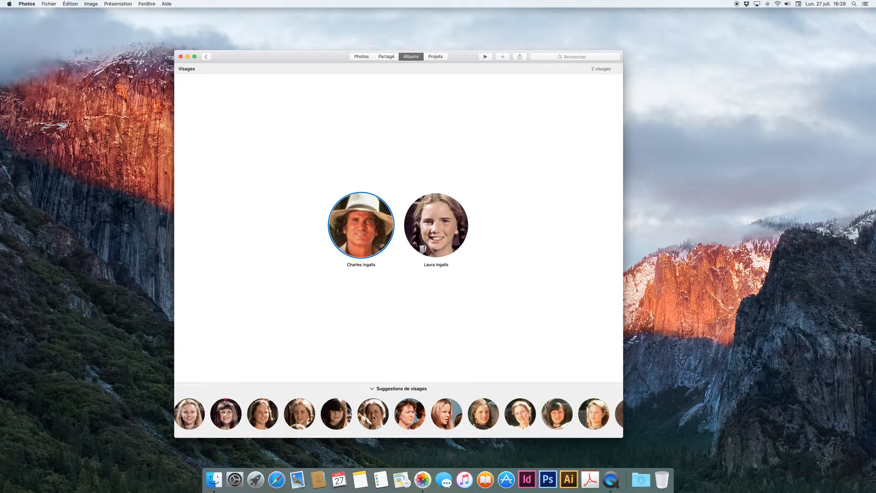
{"action": "scroll", "coordinate": [374, 417], "scroll_direction": "right", "scroll_amount": 10}
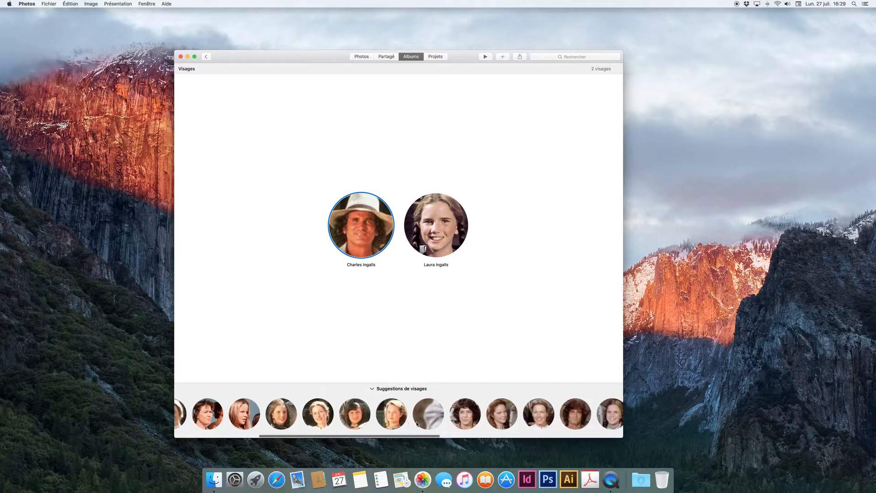
{"action": "scroll", "coordinate": [417, 424], "scroll_direction": "right", "scroll_amount": 5}
{"action": "left_click_drag", "start_coordinate": [438, 415], "coordinate": [360, 224]}
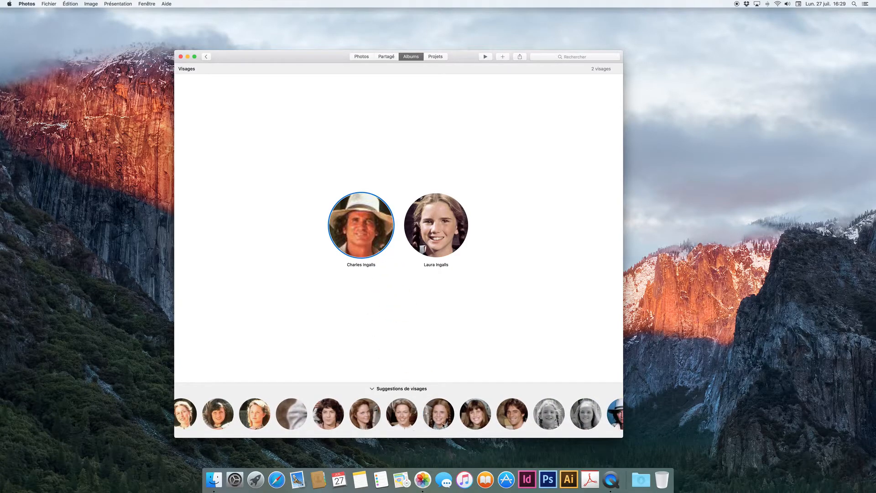
{"action": "scroll", "coordinate": [442, 426], "scroll_direction": "right", "scroll_amount": 10}
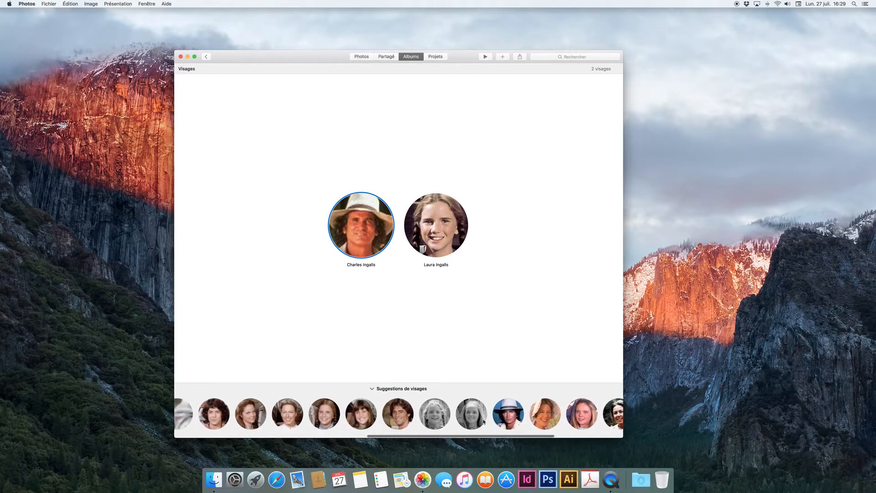
{"action": "left_click_drag", "start_coordinate": [508, 413], "coordinate": [365, 251]}
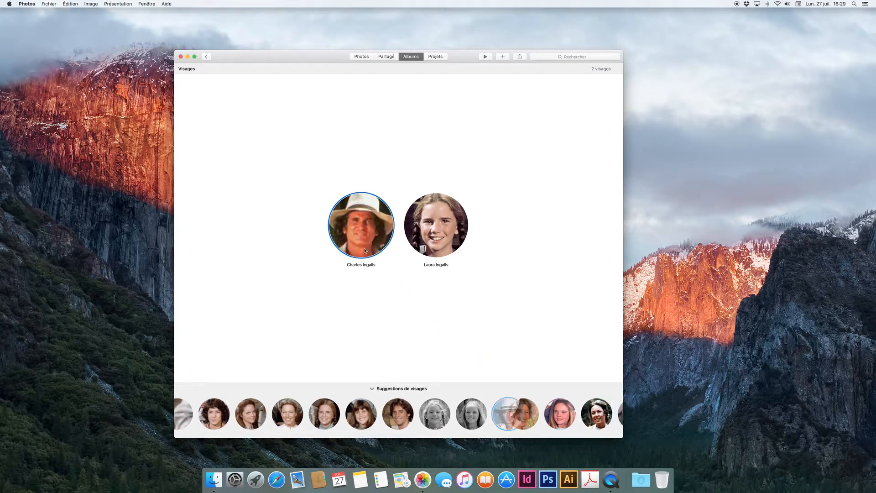
- Review Charles Ingalls' pictures as whole photos and as cropped faces, and return to the faces overview
{"action": "double_click", "coordinate": [365, 251]}
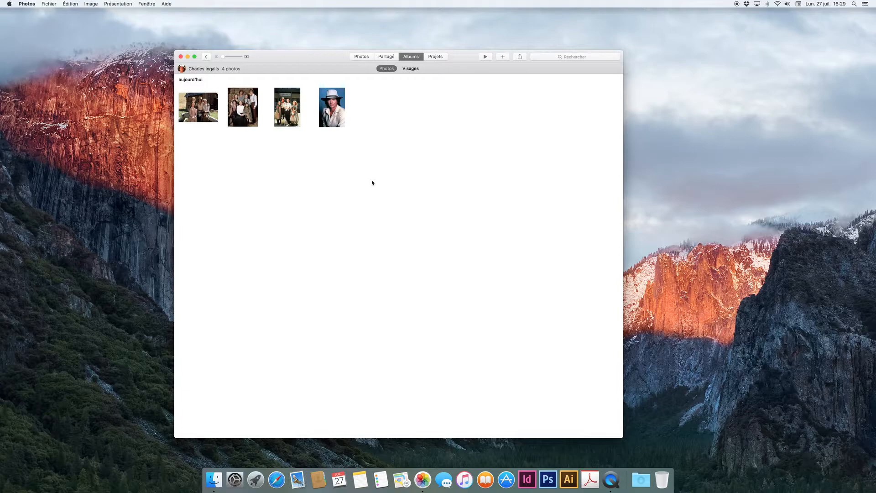
{"action": "mouse_move", "coordinate": [564, 80]}
{"action": "mouse_move", "coordinate": [293, 78]}
{"action": "mouse_move", "coordinate": [281, 102]}
{"action": "left_click", "coordinate": [412, 69]}
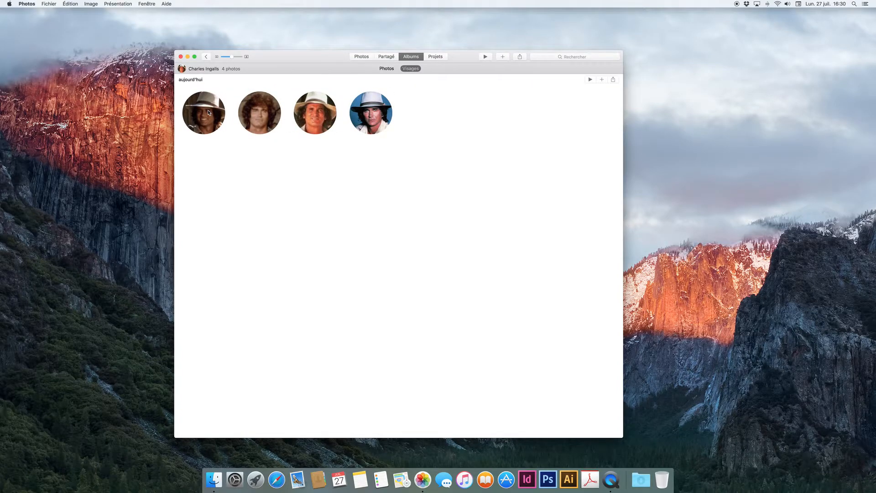
{"action": "left_click", "coordinate": [387, 71]}
{"action": "left_click", "coordinate": [207, 57]}
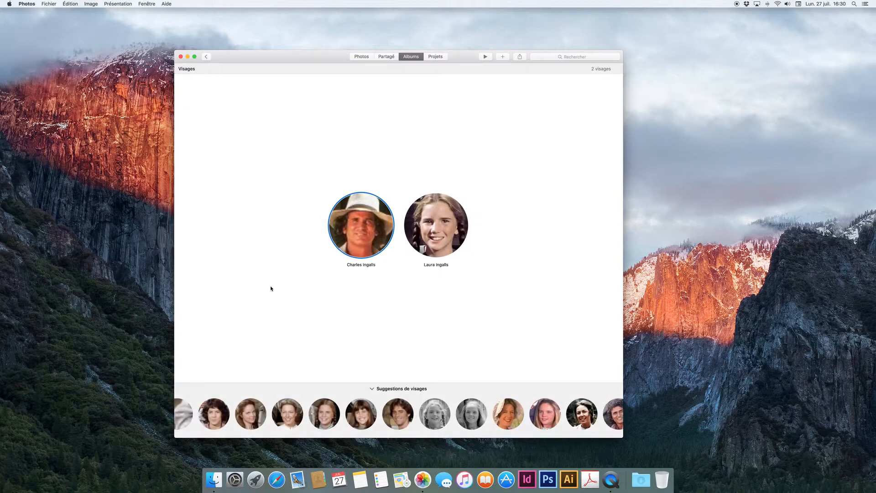
- Name the suggested face of the smiling woman with pinned-up hair "Caroline Ingalls", view her photos, and return to the faces overview
{"action": "left_click", "coordinate": [285, 418]}
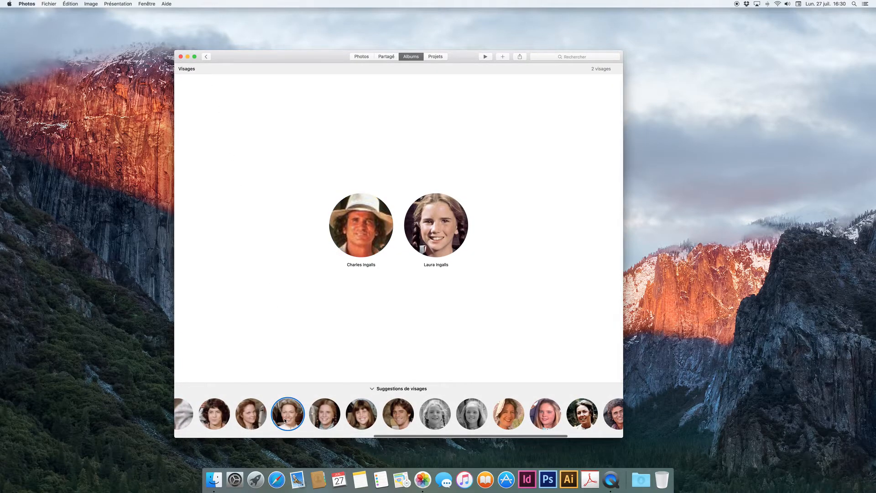
{"action": "left_click", "coordinate": [286, 417]}
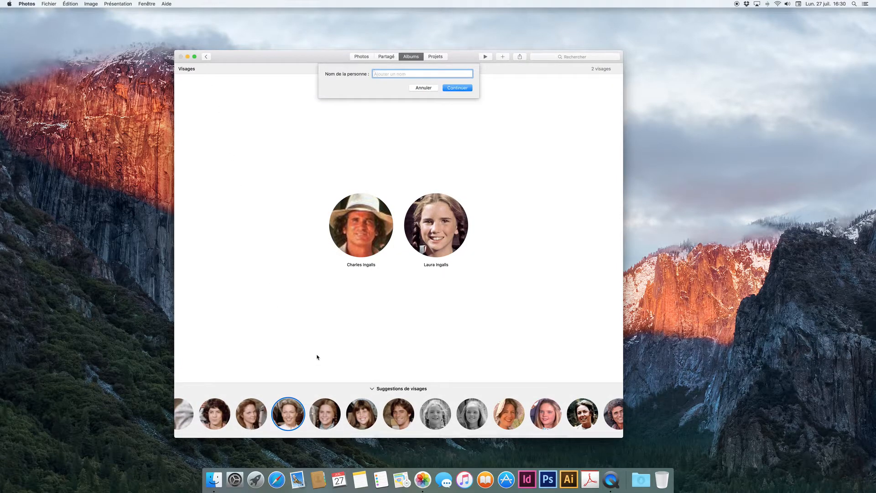
{"action": "type", "text": "Caroline Ingalls"}
{"action": "key", "text": "Return"}
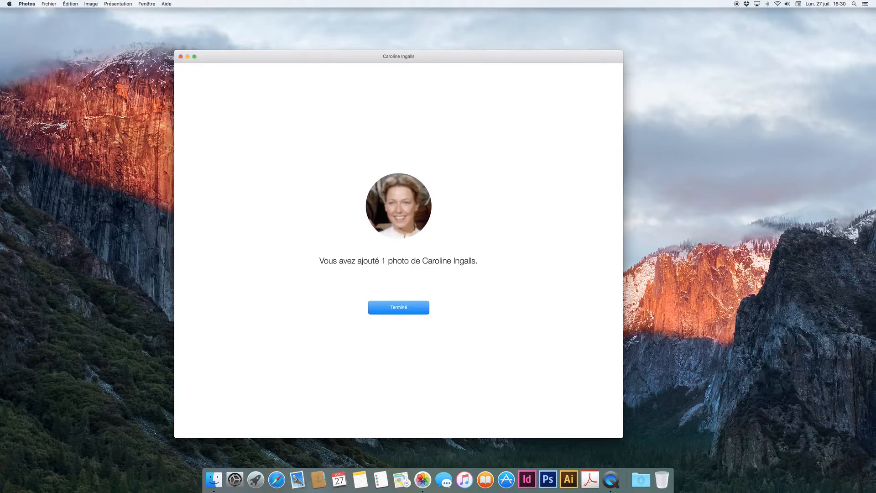
{"action": "left_click", "coordinate": [401, 305]}
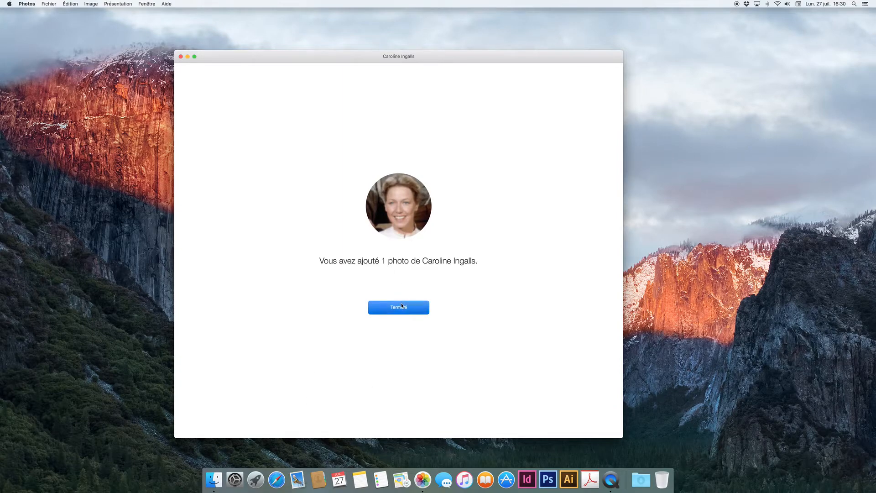
{"action": "double_click", "coordinate": [466, 242]}
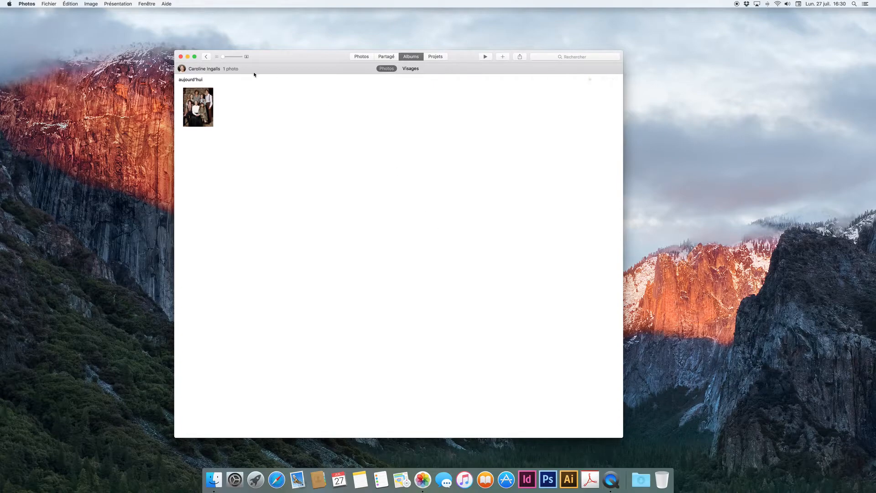
{"action": "left_click", "coordinate": [206, 57]}
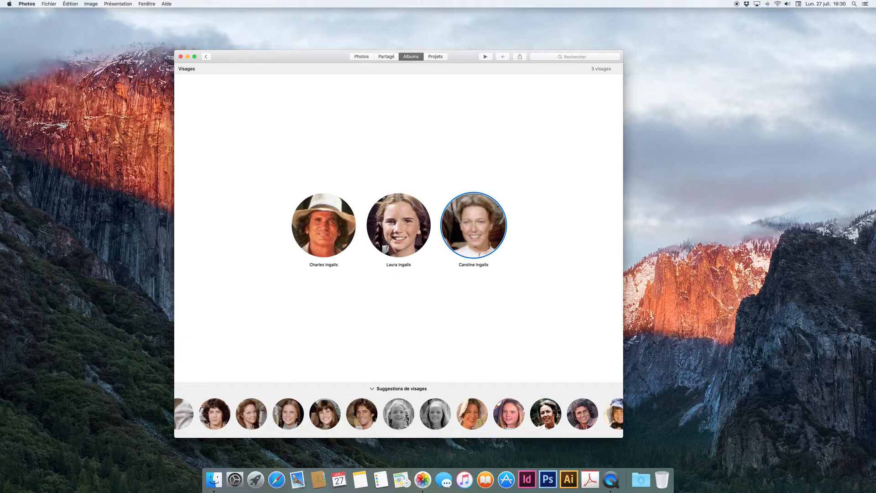
- Assign two suggested faces to Caroline Ingalls: the blonde woman on an orange background and the dark-haired woman in a white collar
{"action": "scroll", "coordinate": [432, 415], "scroll_direction": "right", "scroll_amount": 2}
{"action": "left_click", "coordinate": [455, 416]}
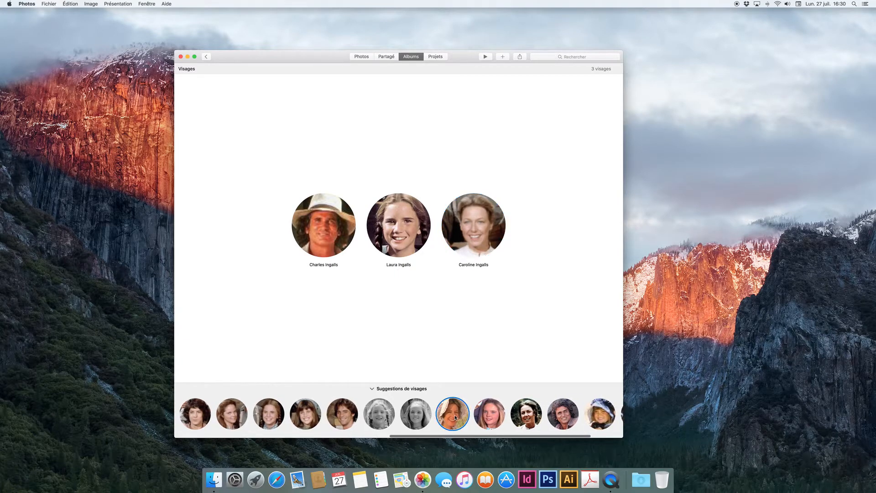
{"action": "left_click_drag", "start_coordinate": [455, 417], "coordinate": [477, 231]}
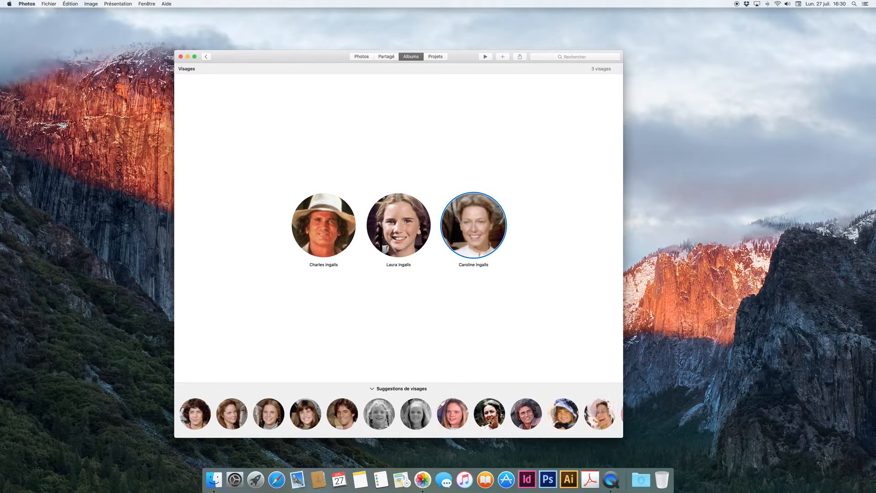
{"action": "left_click_drag", "start_coordinate": [491, 422], "coordinate": [475, 231]}
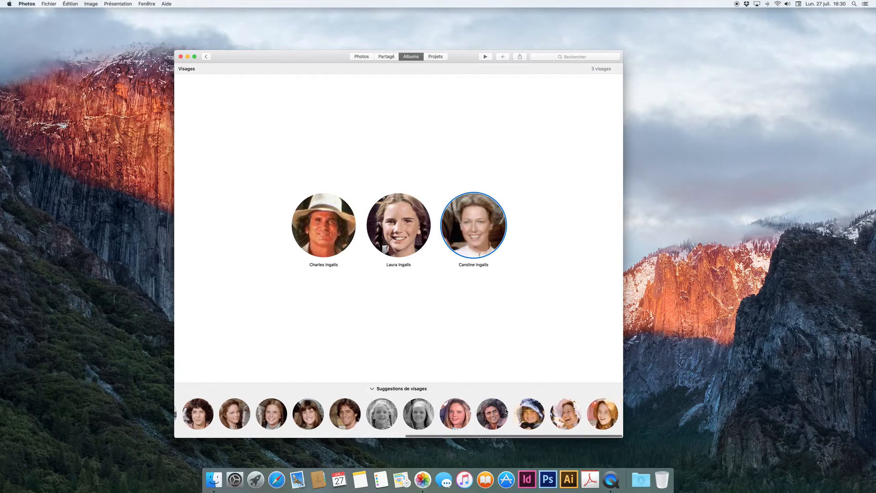
- Assign the grey-toned curly-haired man to Charles Ingalls, the laughing woman in pale clothing to Caroline Ingalls, and the smiling long-haired girl to Laura Ingalls
{"action": "left_click_drag", "start_coordinate": [502, 413], "coordinate": [332, 238]}
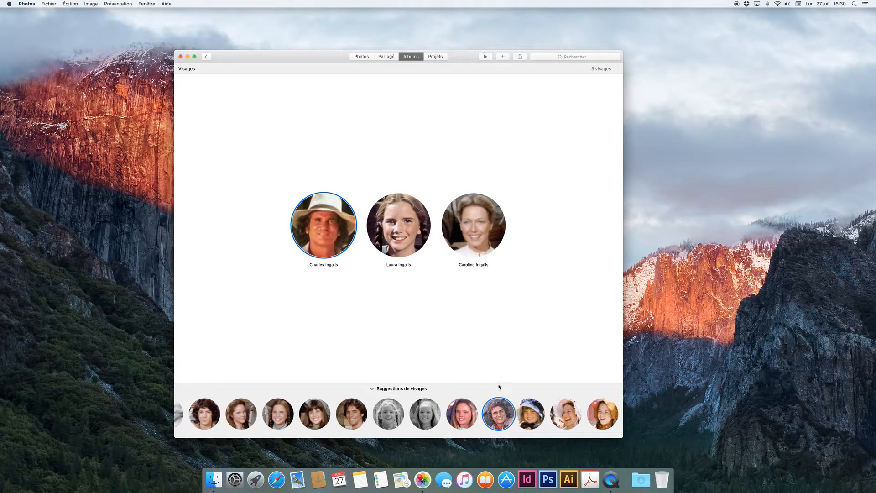
{"action": "left_click_drag", "start_coordinate": [562, 416], "coordinate": [475, 231]}
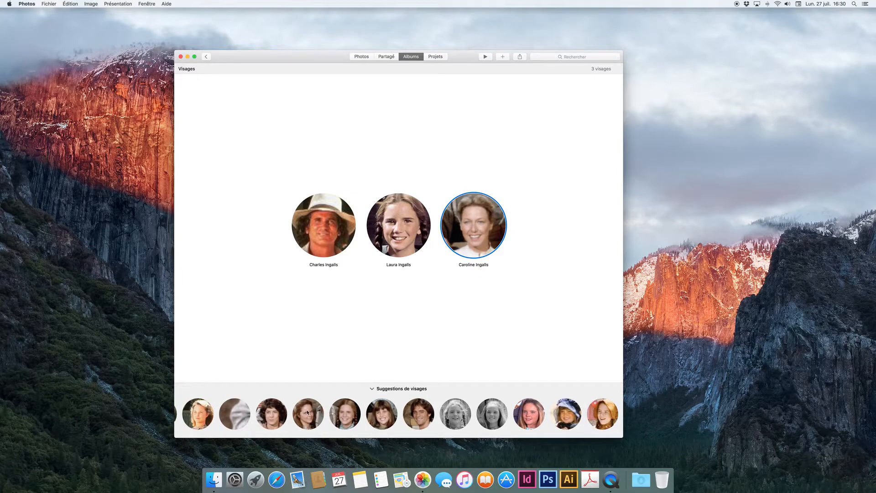
{"action": "left_click_drag", "start_coordinate": [354, 417], "coordinate": [395, 240]}
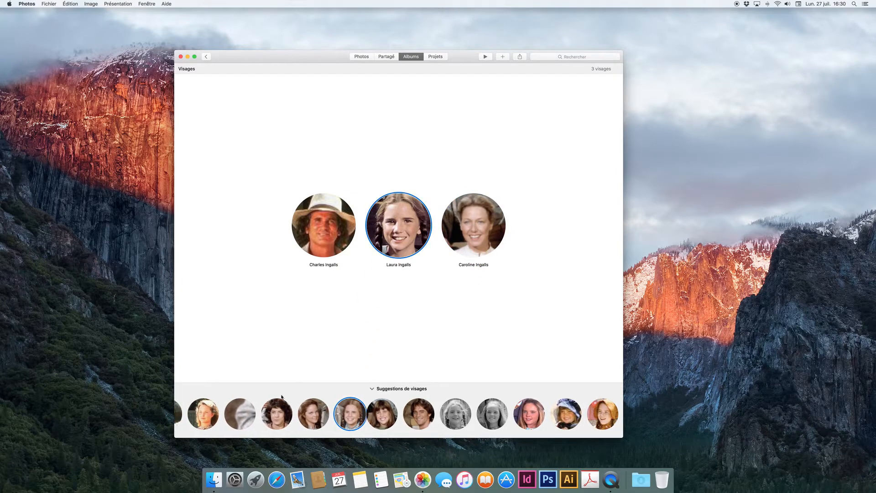
{"action": "double_click", "coordinate": [237, 415]}
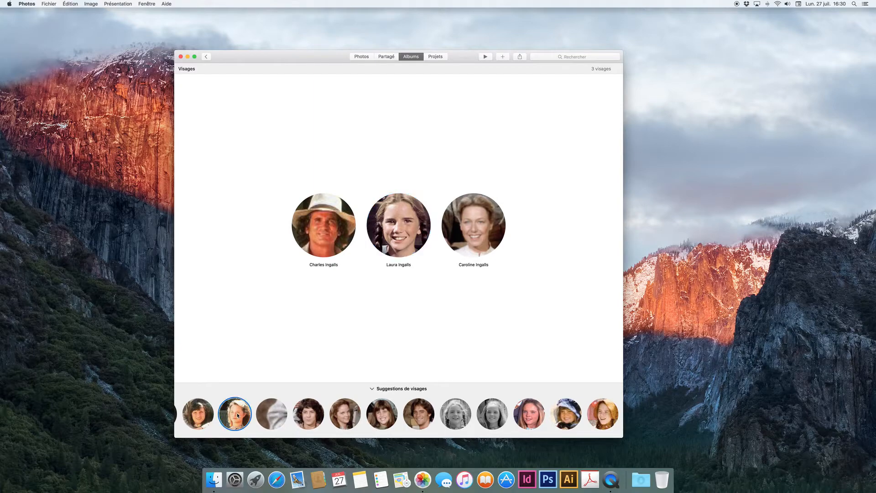
{"action": "type", "text": "Marie"}
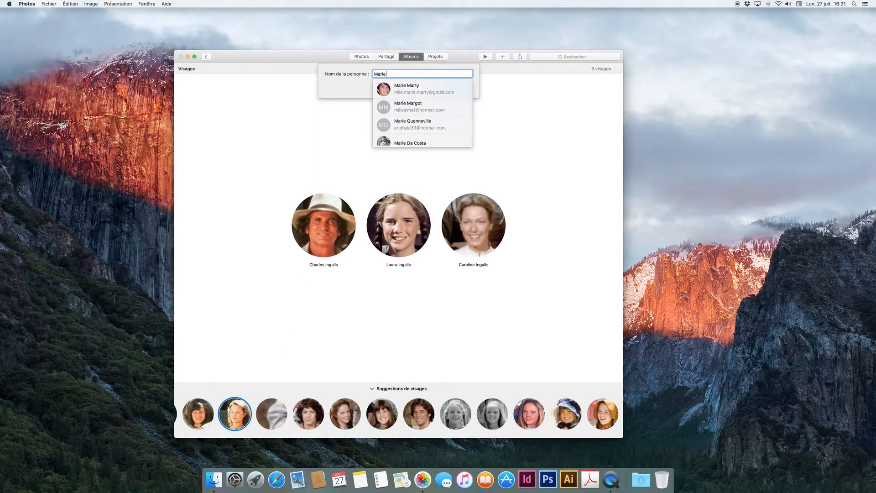
{"action": "type", "text": " Ingalls"}
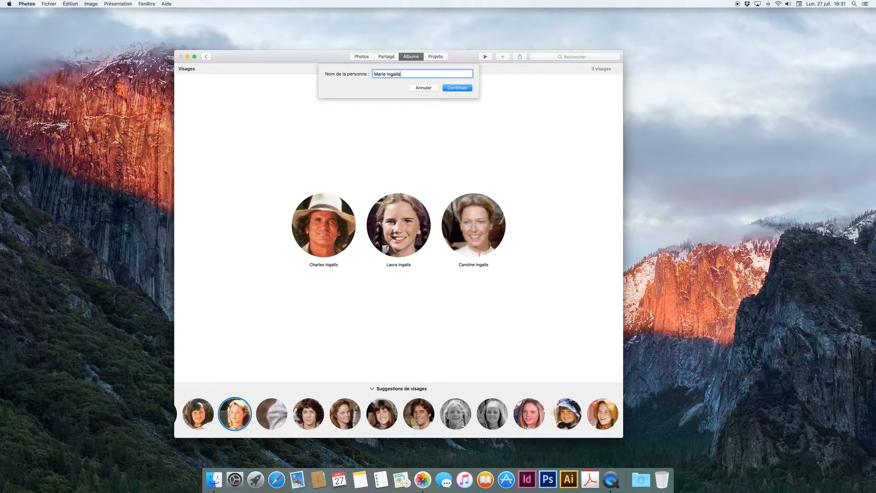
{"action": "key", "text": "Return"}
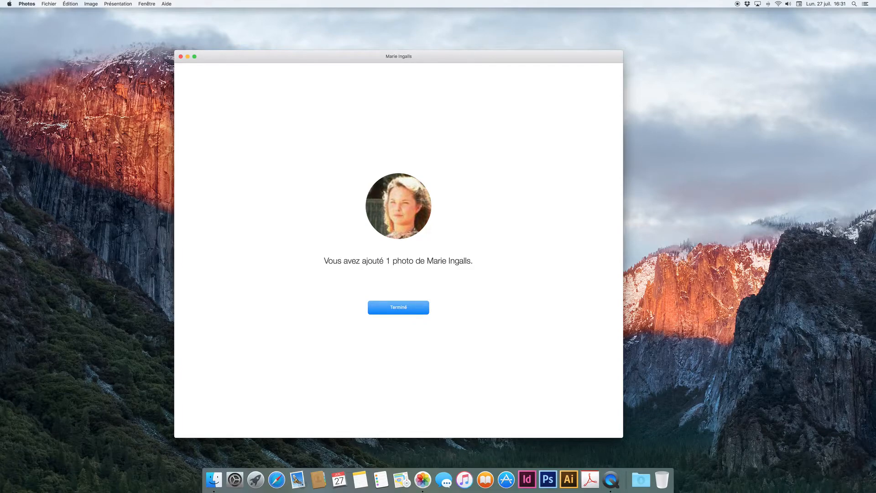
{"action": "left_click", "coordinate": [395, 311]}
{"action": "double_click", "coordinate": [492, 241]}
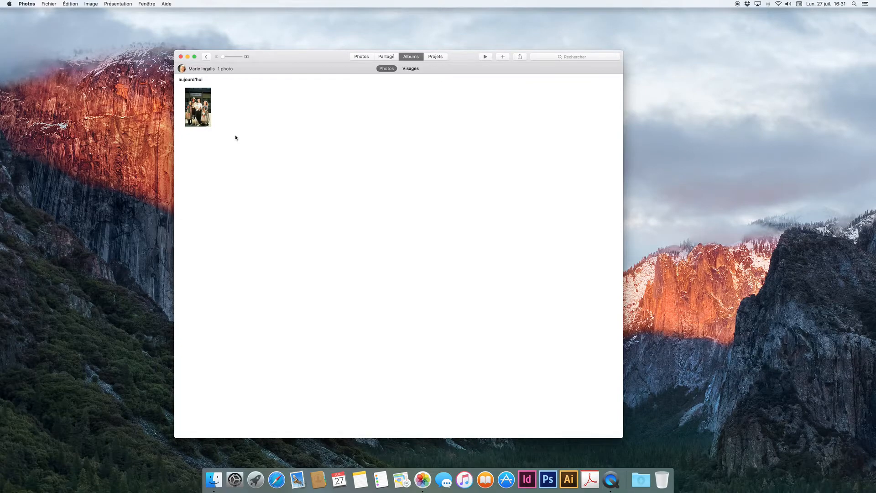
{"action": "key", "text": "super+q"}
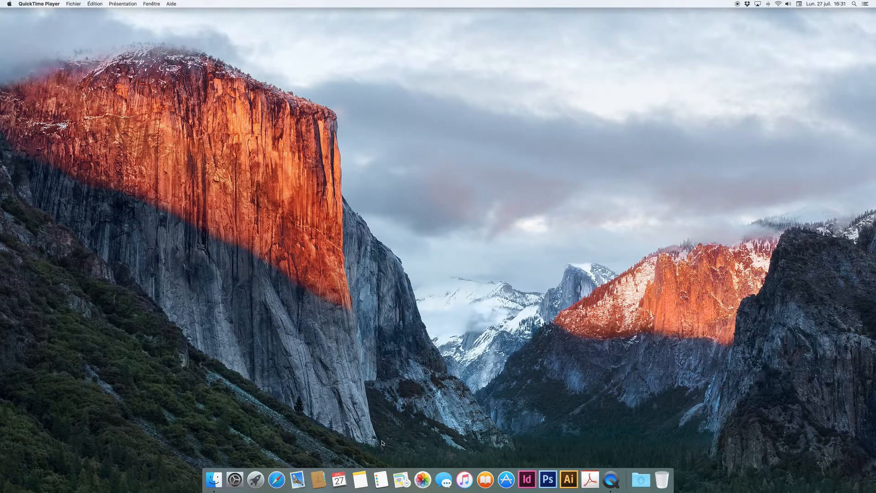
{"action": "left_click", "coordinate": [422, 481]}
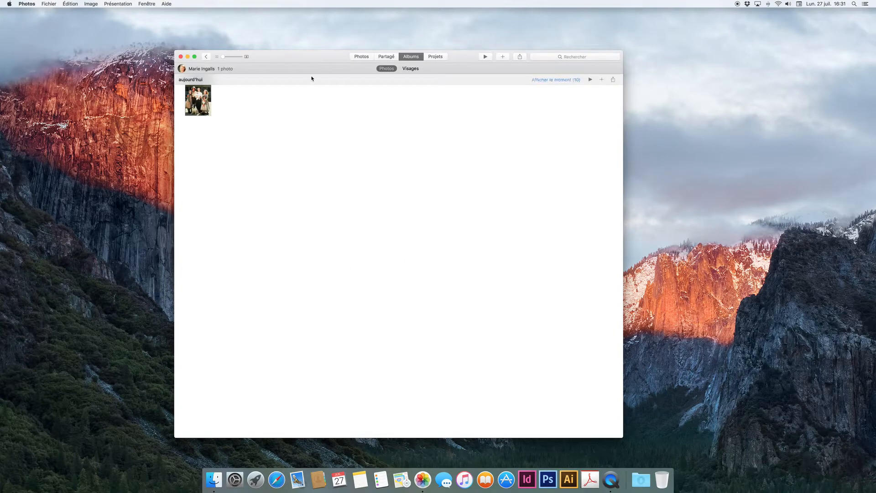
{"action": "left_click", "coordinate": [206, 57]}
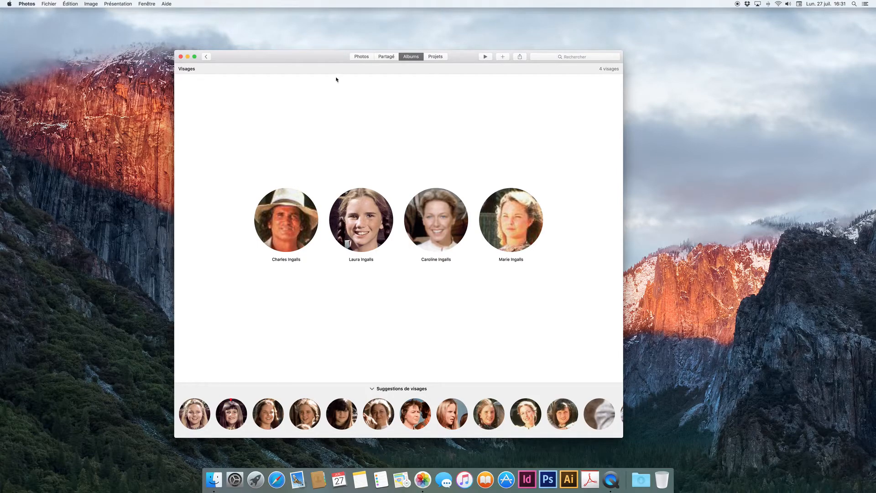
- Open the family photo taken in front of the Dakota Hotel and show people's names on it
{"action": "left_click", "coordinate": [358, 57]}
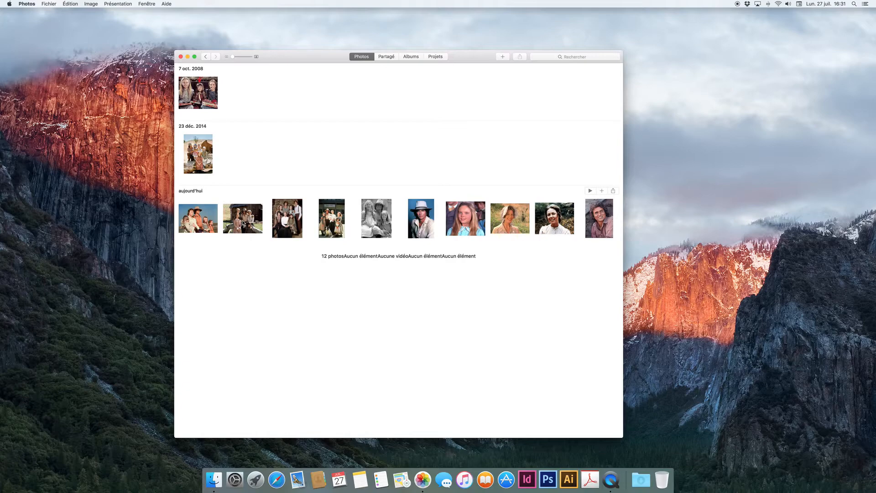
{"action": "double_click", "coordinate": [332, 218]}
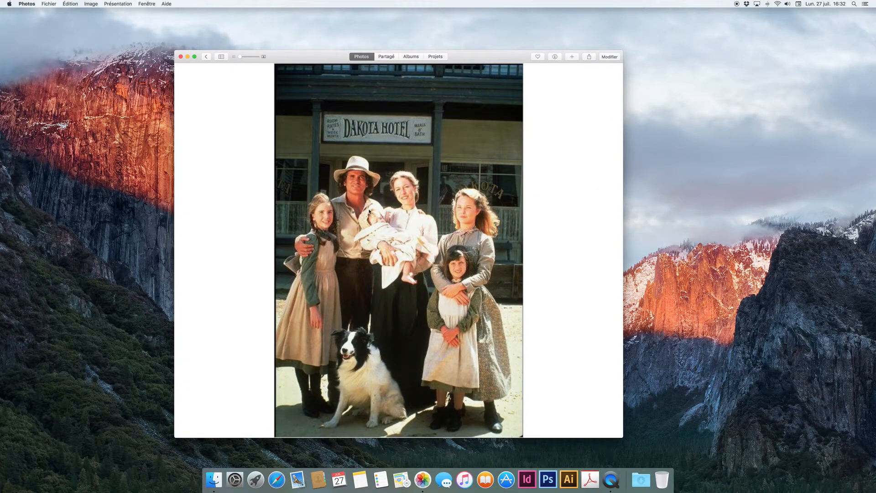
{"action": "left_click", "coordinate": [109, 3]}
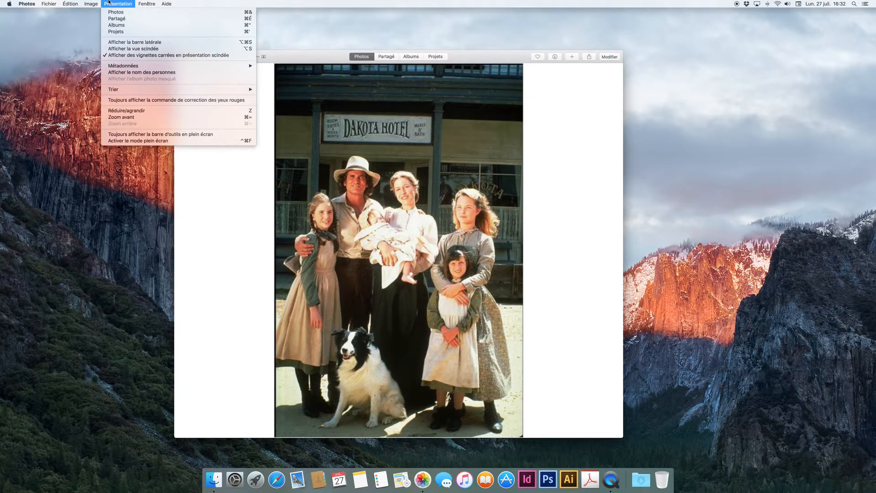
{"action": "left_click", "coordinate": [119, 73]}
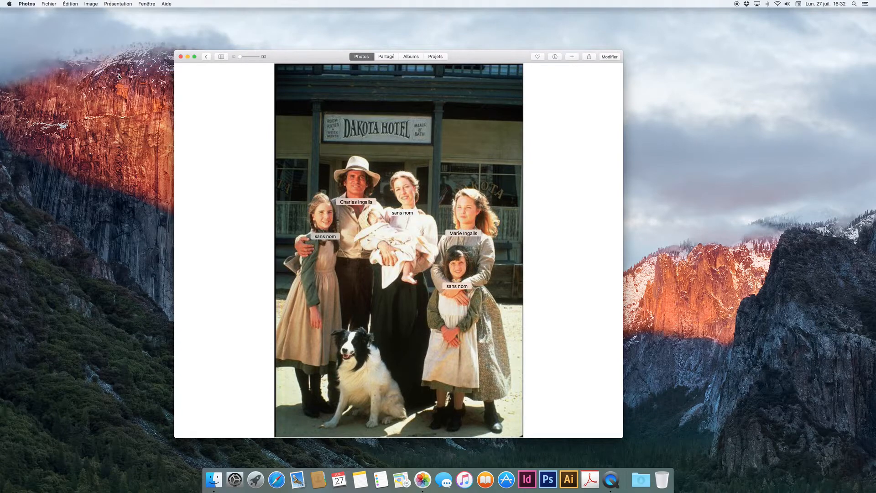
- Name the woman holding the baby "Caroline Ingalls" and the girl beside the man in the hat "Laura Ingalls"
{"action": "mouse_move", "coordinate": [318, 236]}
{"action": "left_click", "coordinate": [406, 213]}
{"action": "type", "text": "Car"}
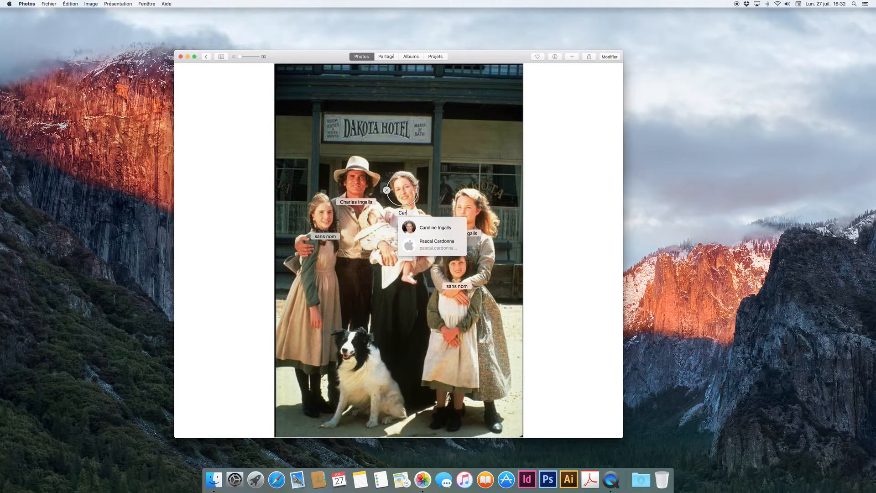
{"action": "key", "text": "Down"}
{"action": "key", "text": "Return"}
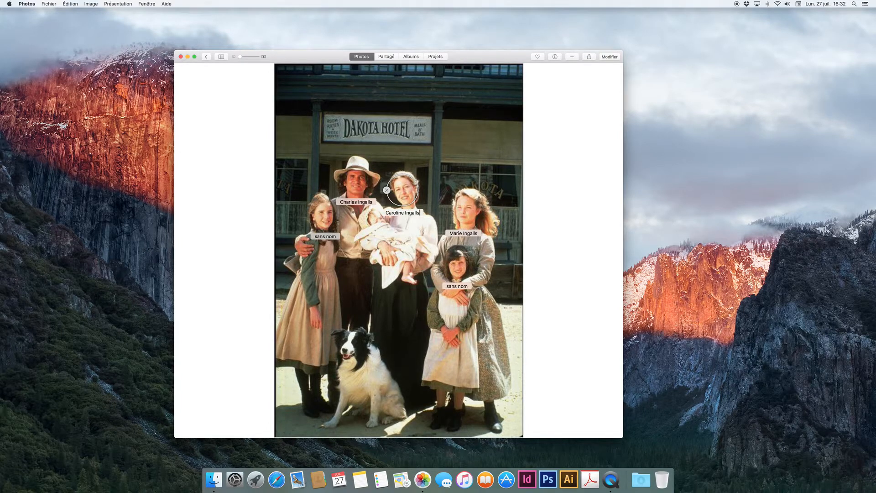
{"action": "left_click", "coordinate": [327, 236]}
{"action": "type", "text": "Laura Ingalls"}
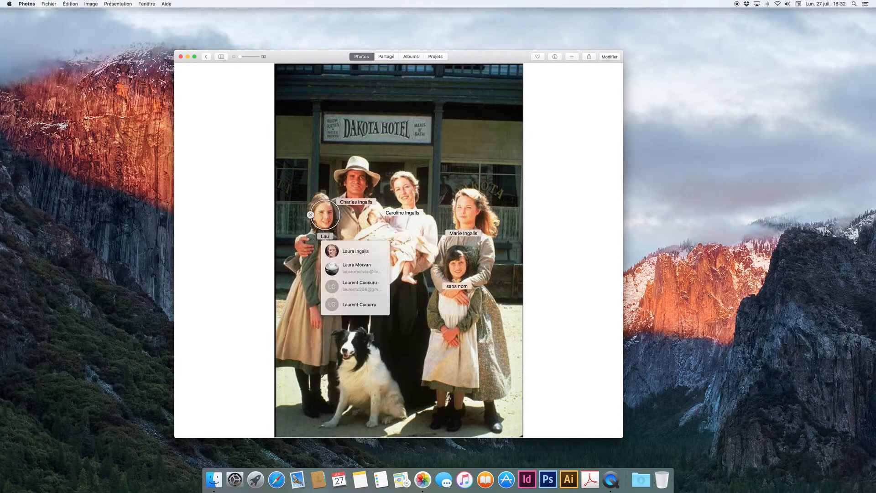
{"action": "key", "text": "Down"}
{"action": "key", "text": "Return"}
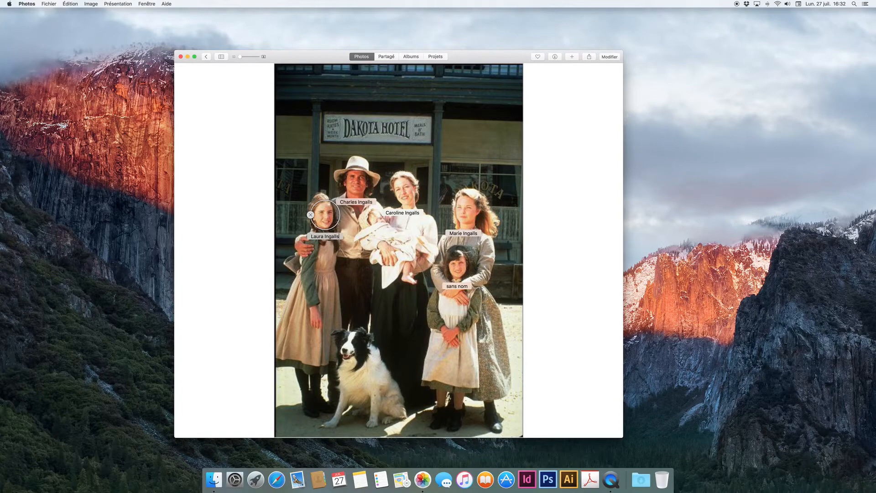
- Name the small dark-haired girl at the front "Carrie Ingalls" and close the family photo
{"action": "left_click", "coordinate": [452, 285]}
{"action": "type", "text": "Carrie Ingalls"}
{"action": "key", "text": "Return"}
{"action": "left_click", "coordinate": [205, 57]}
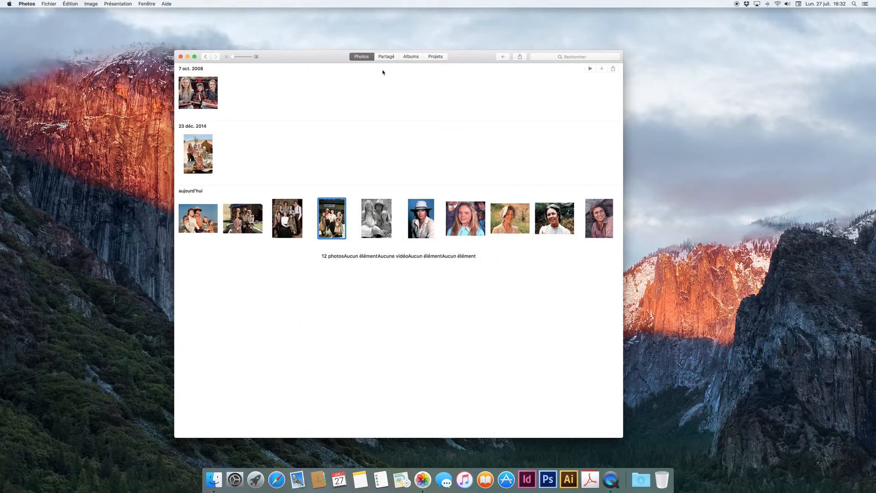
- Return to the faces overview and assign the suggested face beside the long-haired profile to Caroline Ingalls, and the long-haired profile to Marie Ingalls
{"action": "left_click", "coordinate": [404, 55]}
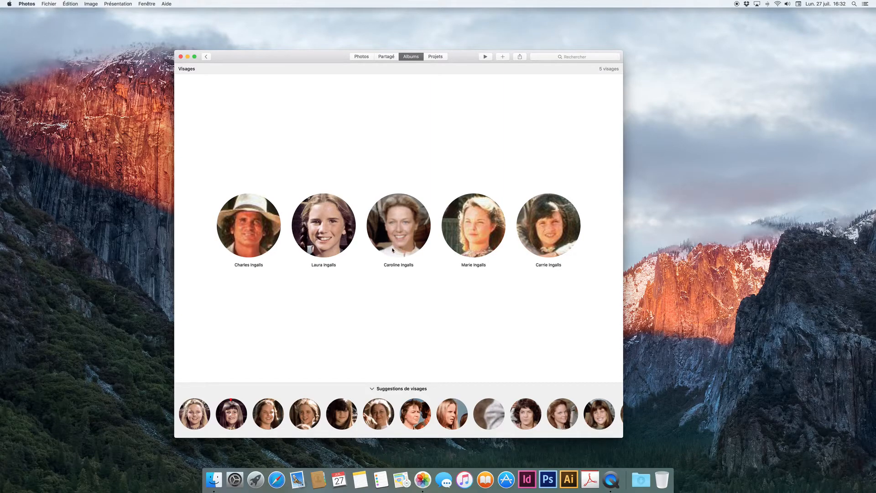
{"action": "left_click_drag", "start_coordinate": [415, 414], "coordinate": [402, 219]}
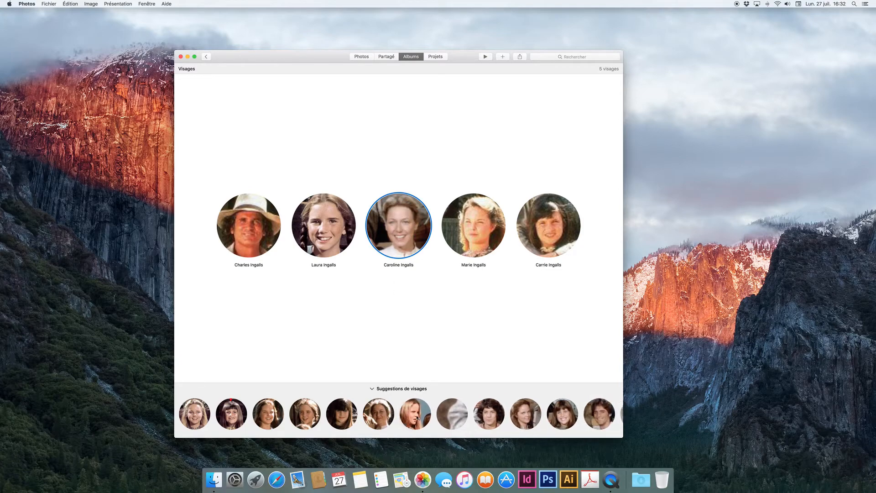
{"action": "left_click_drag", "start_coordinate": [416, 417], "coordinate": [473, 243]}
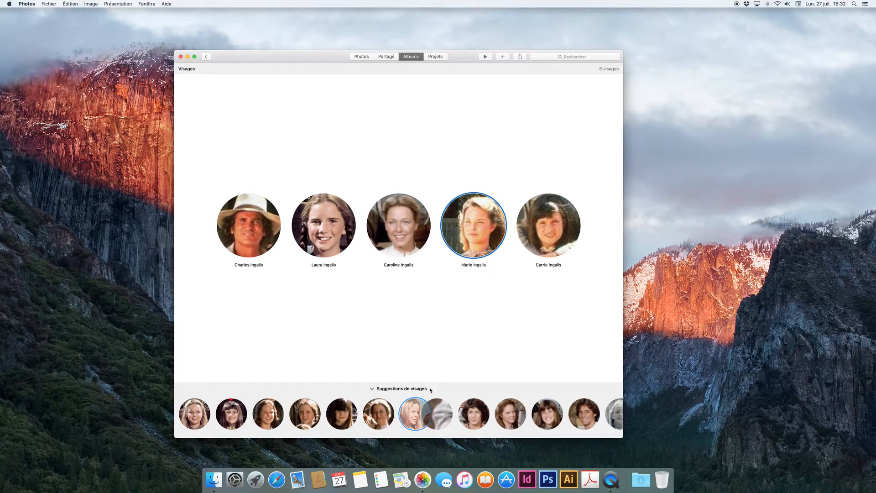
- Name the suggested face with dark curly hair "Albert Ingalls" and finish adding it
{"action": "left_click", "coordinate": [449, 414]}
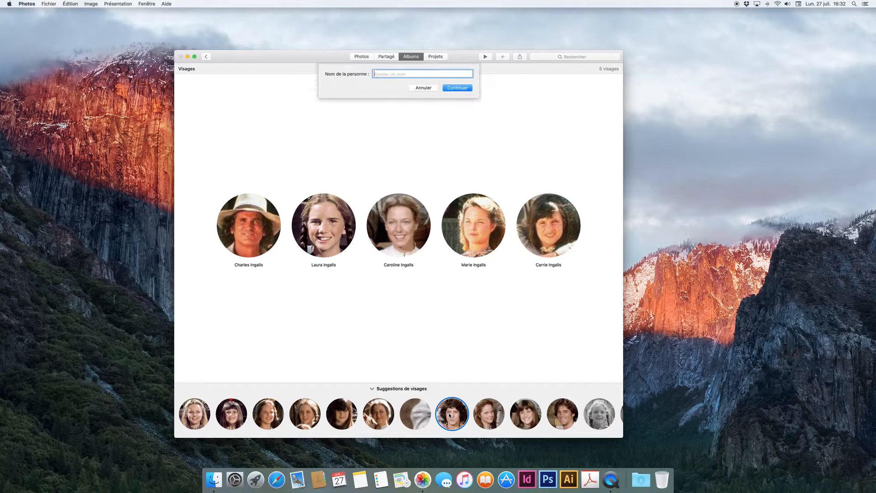
{"action": "type", "text": "Albert Ingalls"}
{"action": "key", "text": "Return"}
{"action": "key", "text": "Return"}
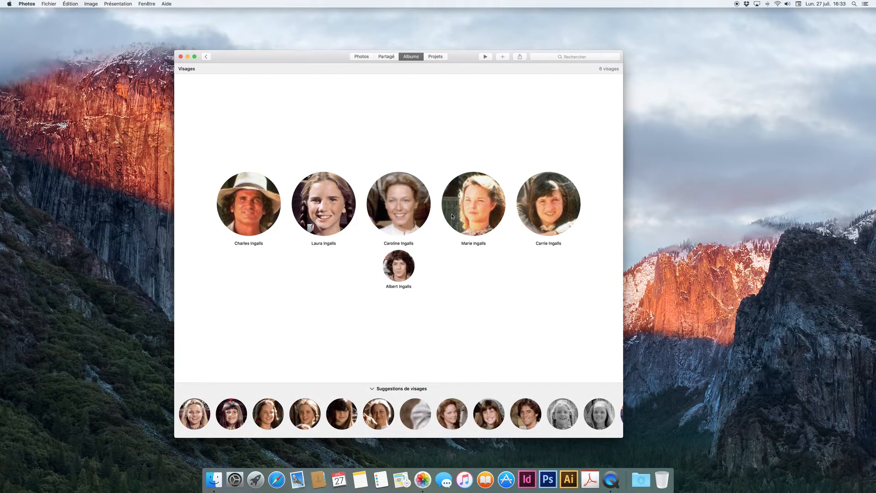
- Move Marie Ingalls' portrait between those of Charles Ingalls and Laura Ingalls in the faces overview
{"action": "left_click_drag", "start_coordinate": [446, 219], "coordinate": [292, 212]}
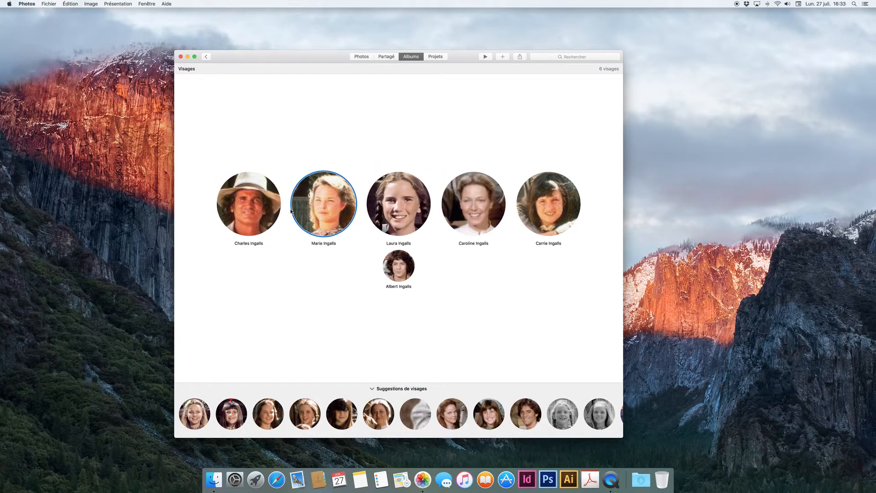
- Enlarge Albert Ingalls' portrait to match the main group and move Caroline Ingalls between Charles Ingalls and Marie Ingalls
{"action": "left_click_drag", "start_coordinate": [404, 271], "coordinate": [426, 232]}
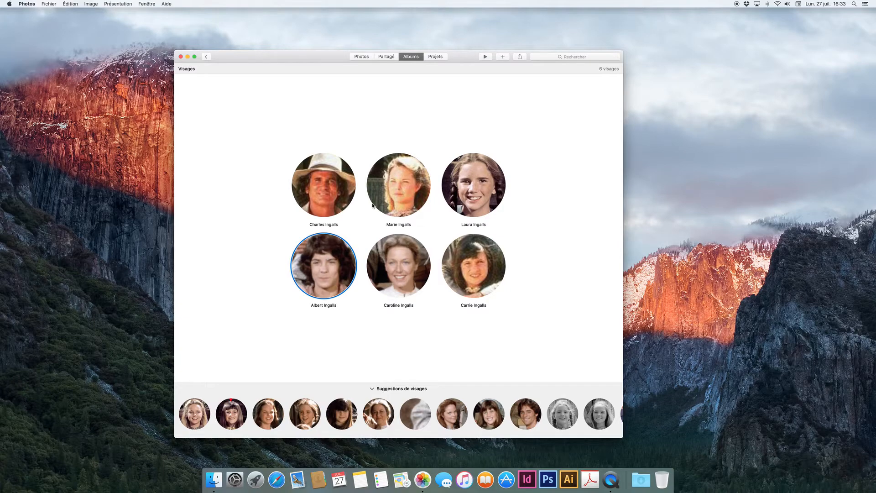
{"action": "left_click", "coordinate": [327, 199]}
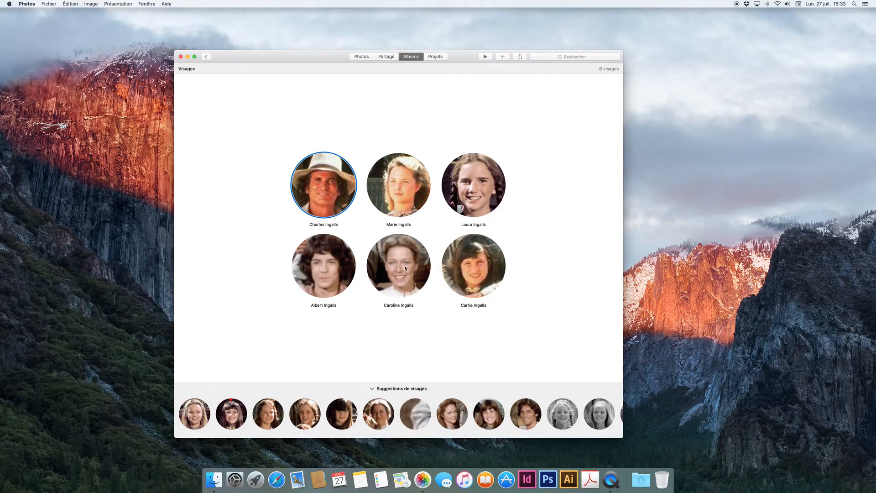
{"action": "left_click_drag", "start_coordinate": [405, 265], "coordinate": [369, 199]}
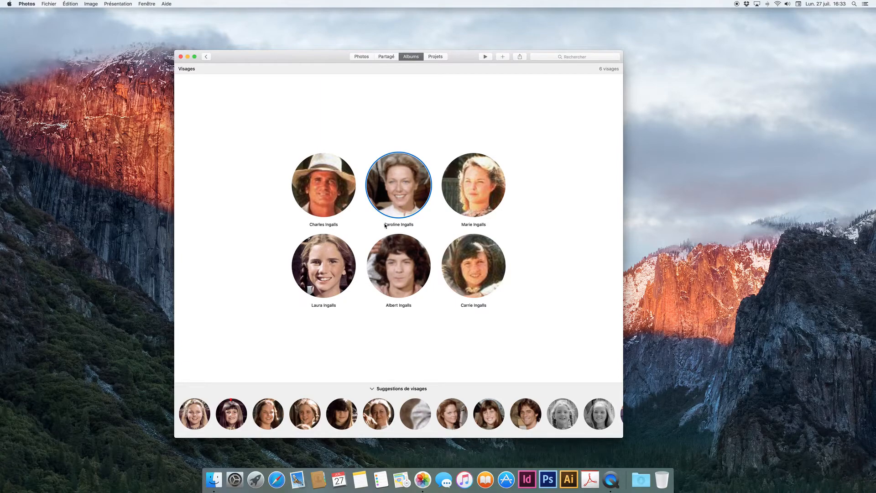
{"action": "left_click", "coordinate": [435, 228]}
{"action": "left_click", "coordinate": [445, 227]}
- Assign the suggested smiling dark-haired girl to Carrie Ingalls, the brown-haired sideways face to Marie Ingalls, and the black-and-white braided girl to Laura Ingalls
{"action": "left_click_drag", "start_coordinate": [483, 414], "coordinate": [475, 267]}
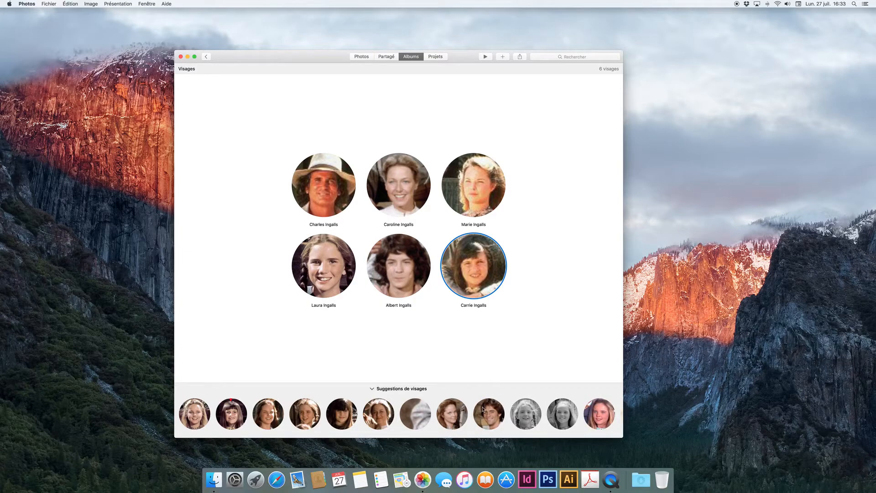
{"action": "left_click_drag", "start_coordinate": [461, 413], "coordinate": [471, 198]}
{"action": "left_click_drag", "start_coordinate": [487, 417], "coordinate": [323, 267]}
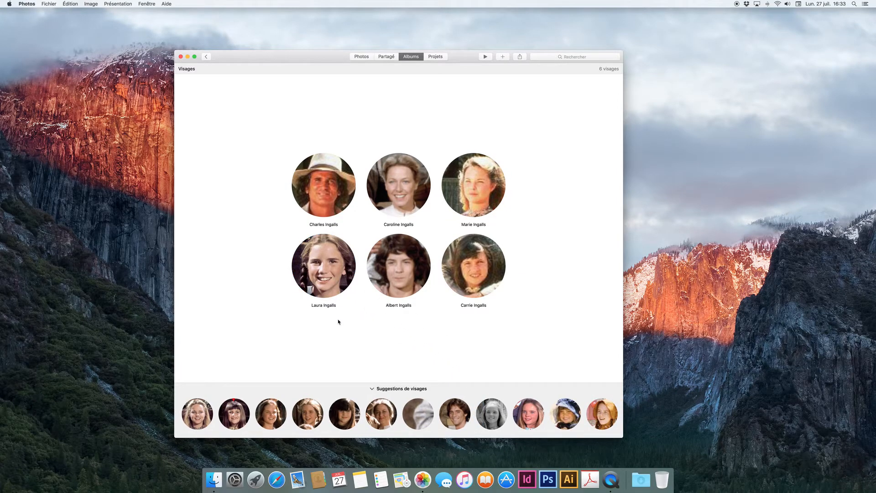
- Show the faces assigned to Laura Ingalls and set the black-and-white braided one as her key photo
{"action": "double_click", "coordinate": [326, 268]}
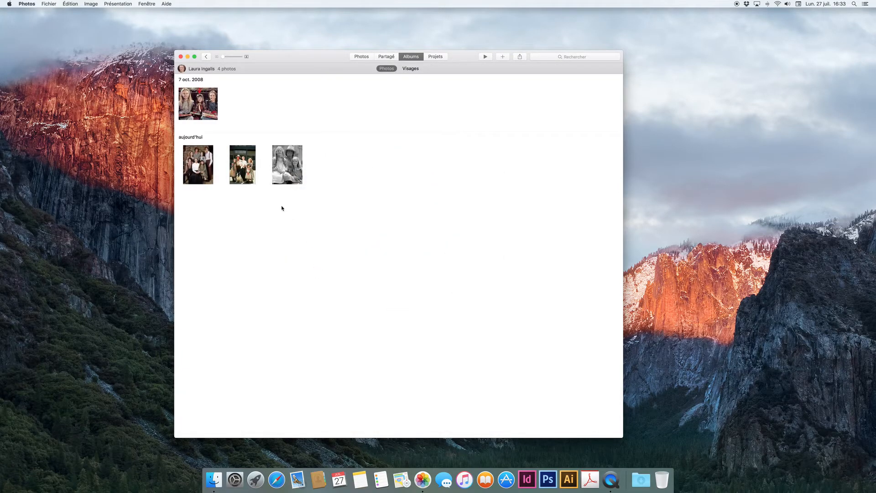
{"action": "left_click", "coordinate": [412, 69]}
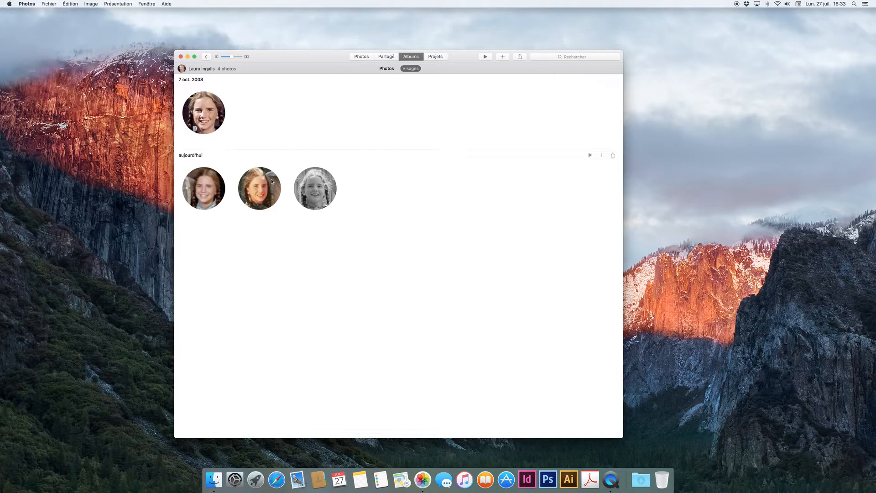
{"action": "right_click", "coordinate": [303, 188]}
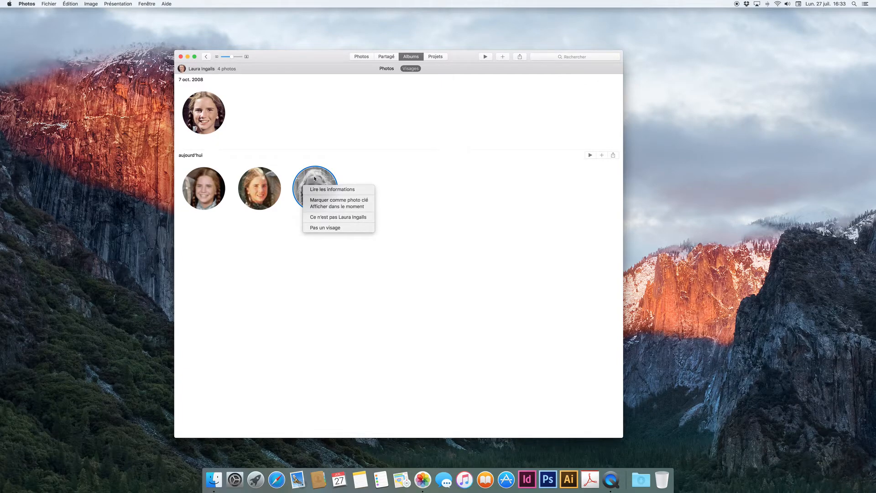
{"action": "left_click", "coordinate": [322, 200]}
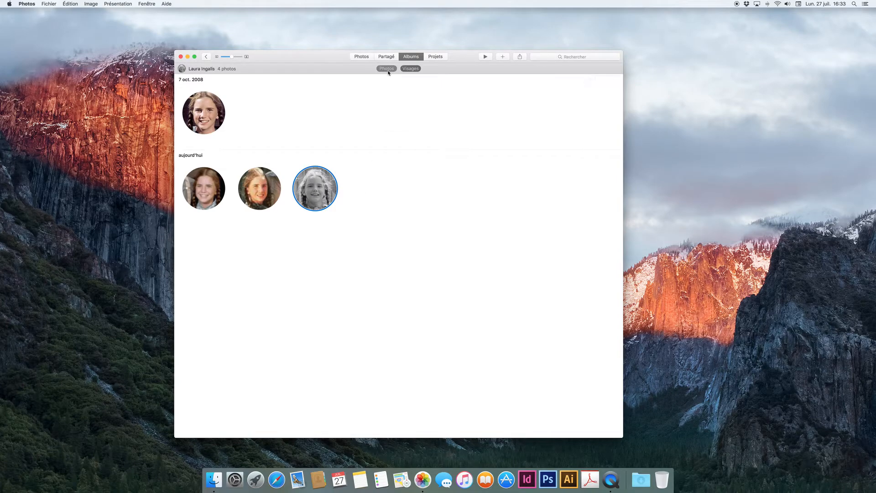
- Return to the faces overview and assign the suggested face between the dark-fringed girl and the blurry grey one to Caroline Ingalls
{"action": "left_click", "coordinate": [403, 57]}
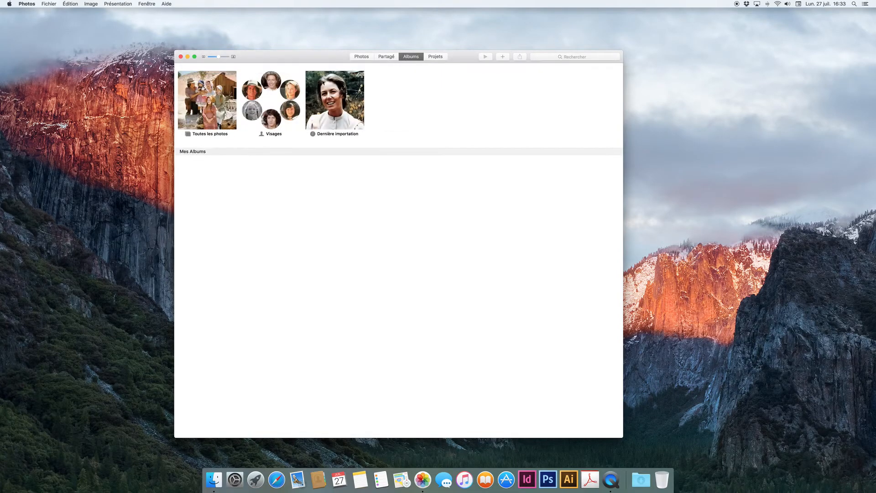
{"action": "double_click", "coordinate": [287, 94]}
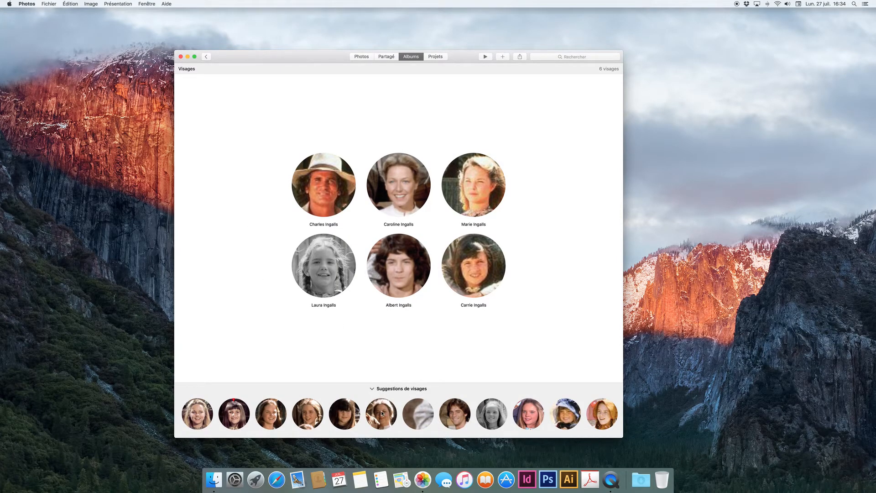
{"action": "left_click_drag", "start_coordinate": [382, 414], "coordinate": [402, 199]}
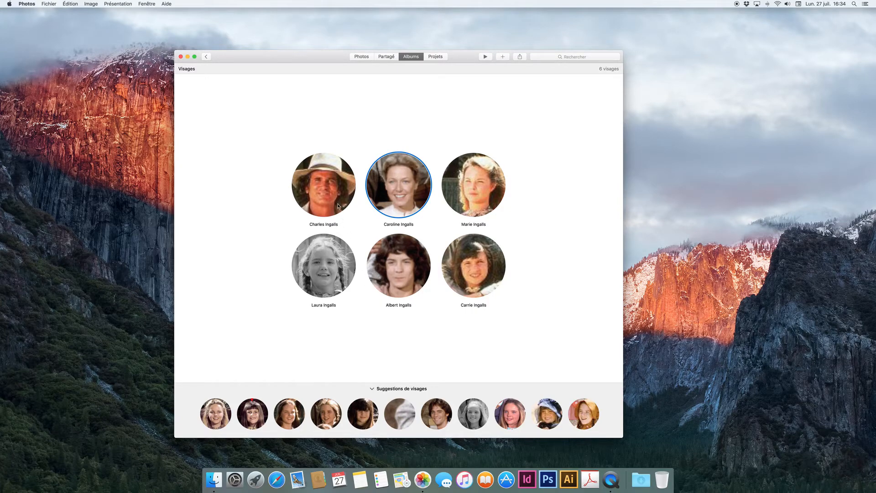
- Review the faces assigned to Caroline, Charles, Marie, Laura and Carrie Ingalls one after another, returning to the overview each time
{"action": "double_click", "coordinate": [392, 198]}
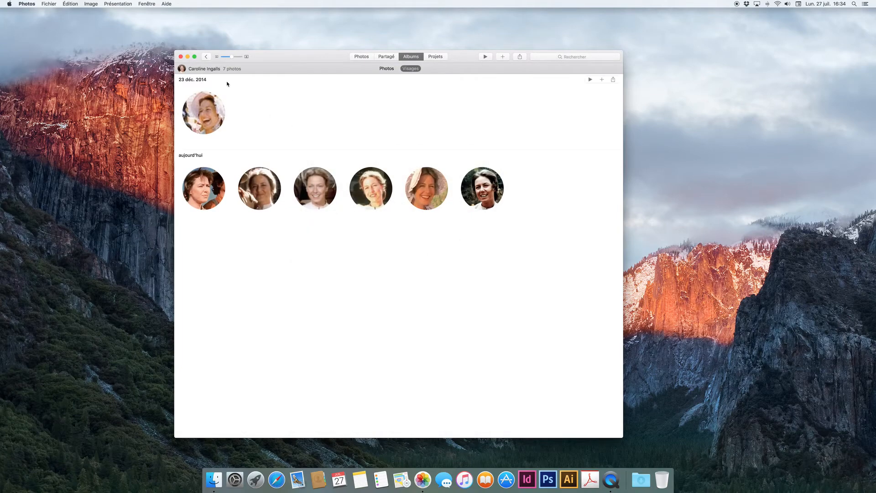
{"action": "left_click", "coordinate": [207, 56]}
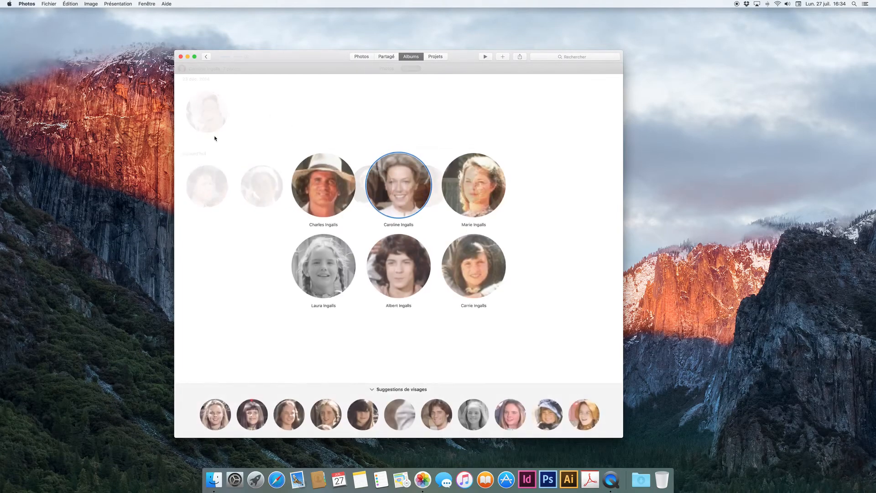
{"action": "double_click", "coordinate": [302, 182]}
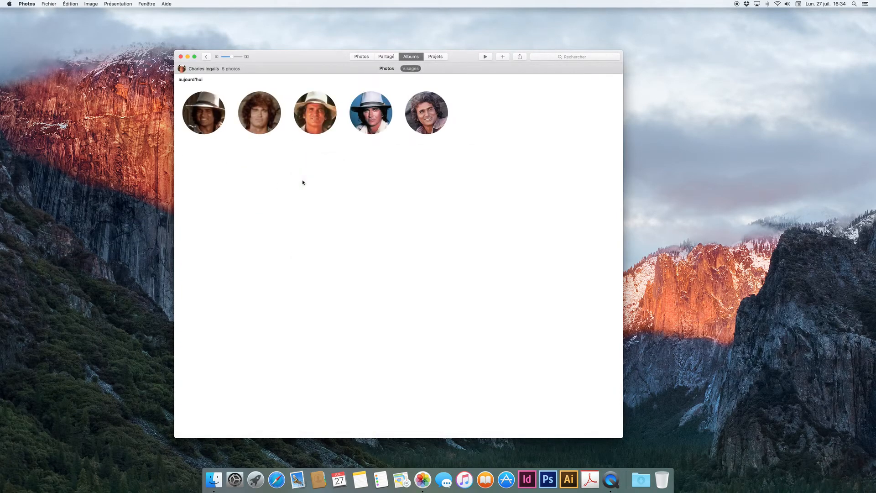
{"action": "left_click", "coordinate": [207, 57]}
{"action": "double_click", "coordinate": [474, 185]}
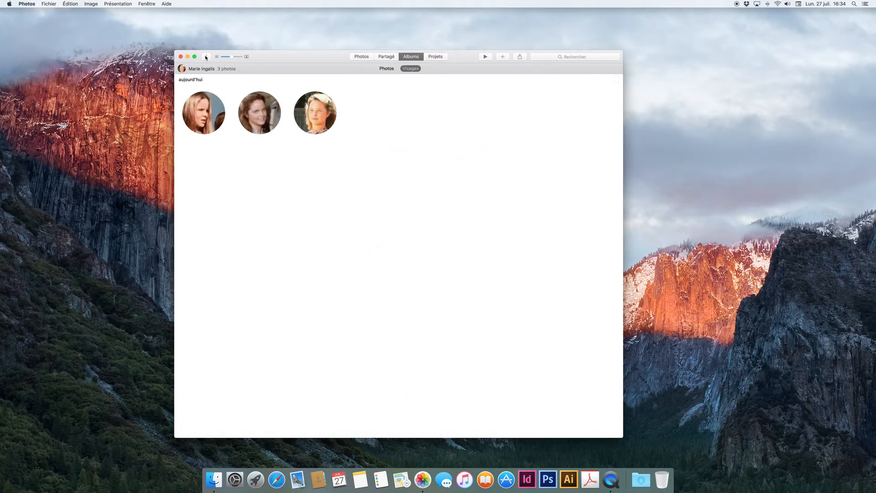
{"action": "left_click", "coordinate": [206, 57]}
{"action": "double_click", "coordinate": [317, 263]}
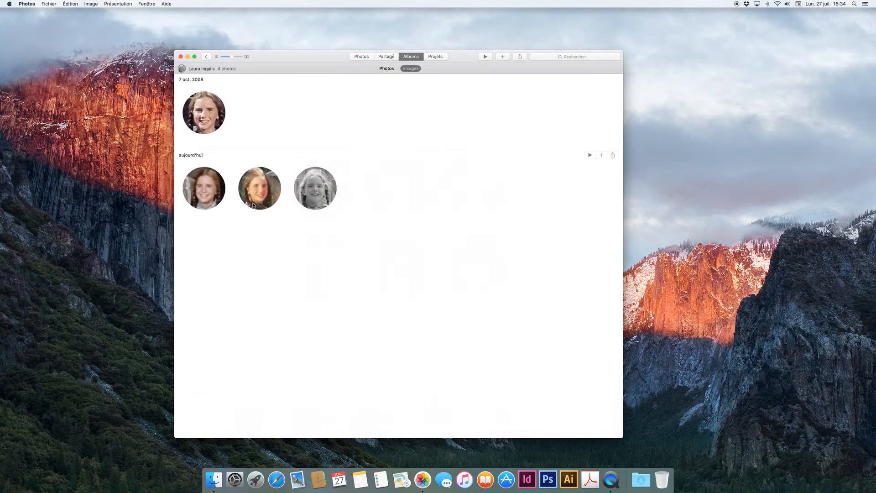
{"action": "left_click", "coordinate": [206, 57]}
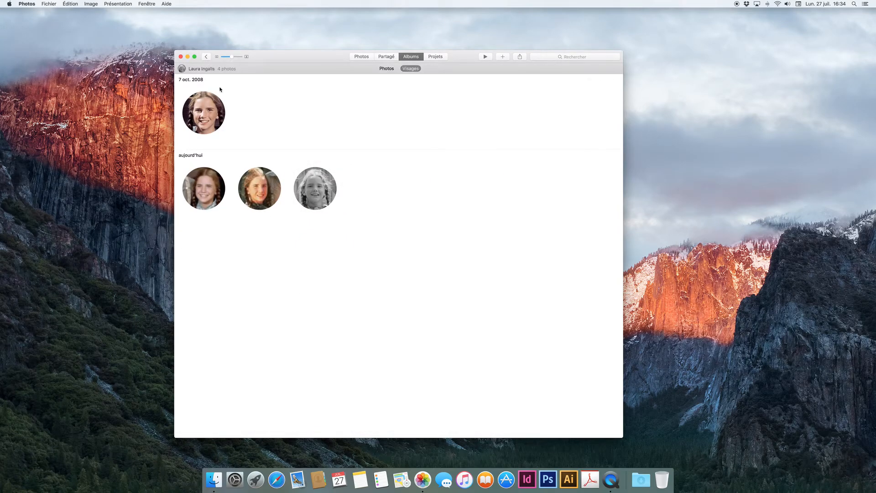
{"action": "double_click", "coordinate": [453, 273]}
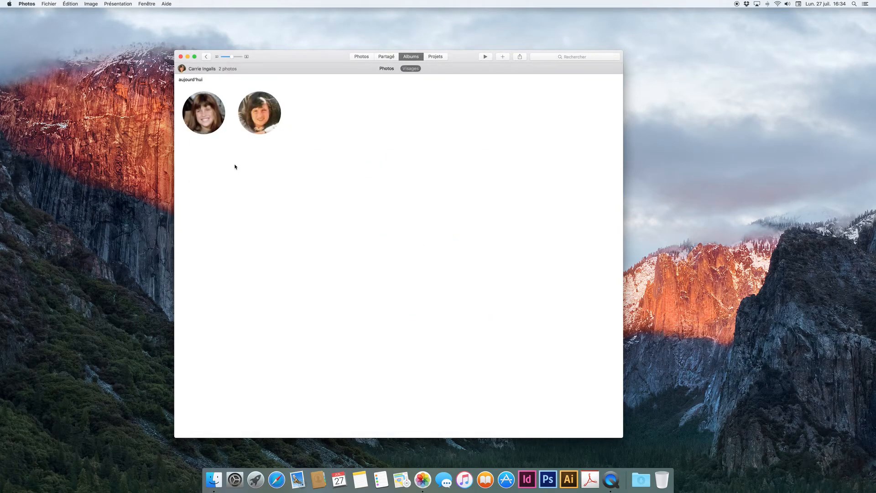
{"action": "left_click", "coordinate": [207, 57]}
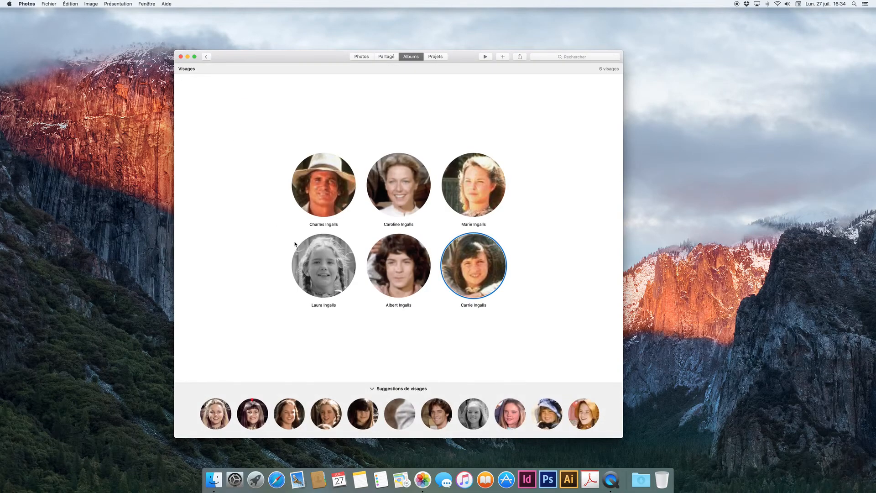
- Check the faces assigned to Laura Ingalls again, then hide the photo library from the faces overview
{"action": "double_click", "coordinate": [331, 271]}
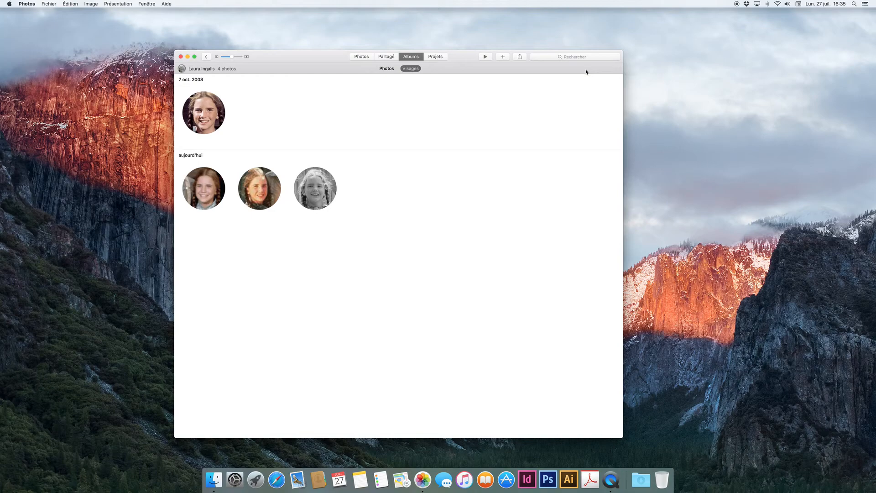
{"action": "left_click", "coordinate": [206, 57]}
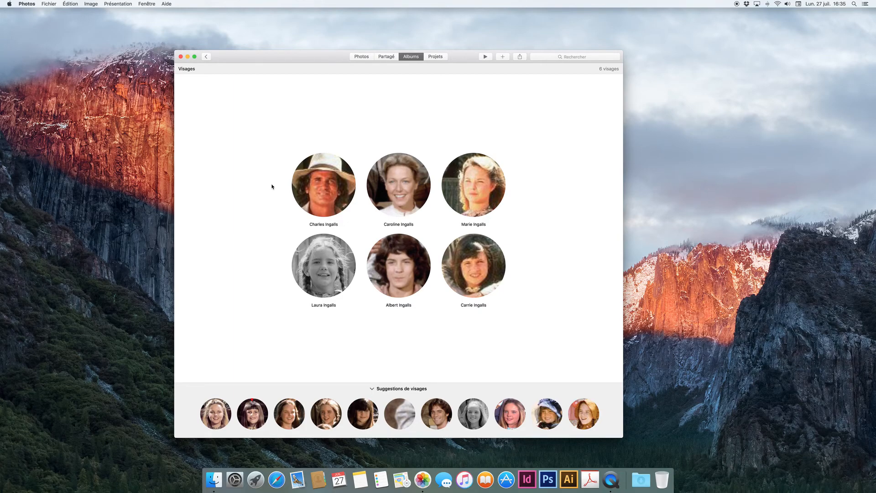
{"action": "key", "text": "cmd+h"}
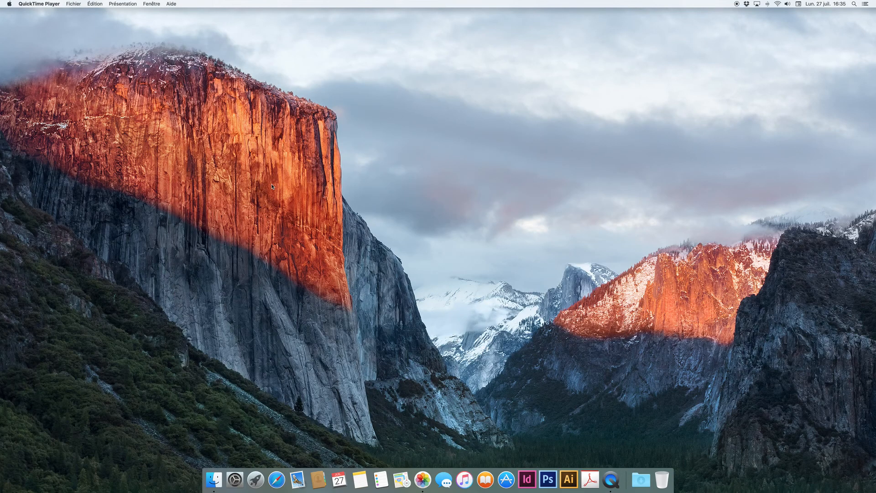